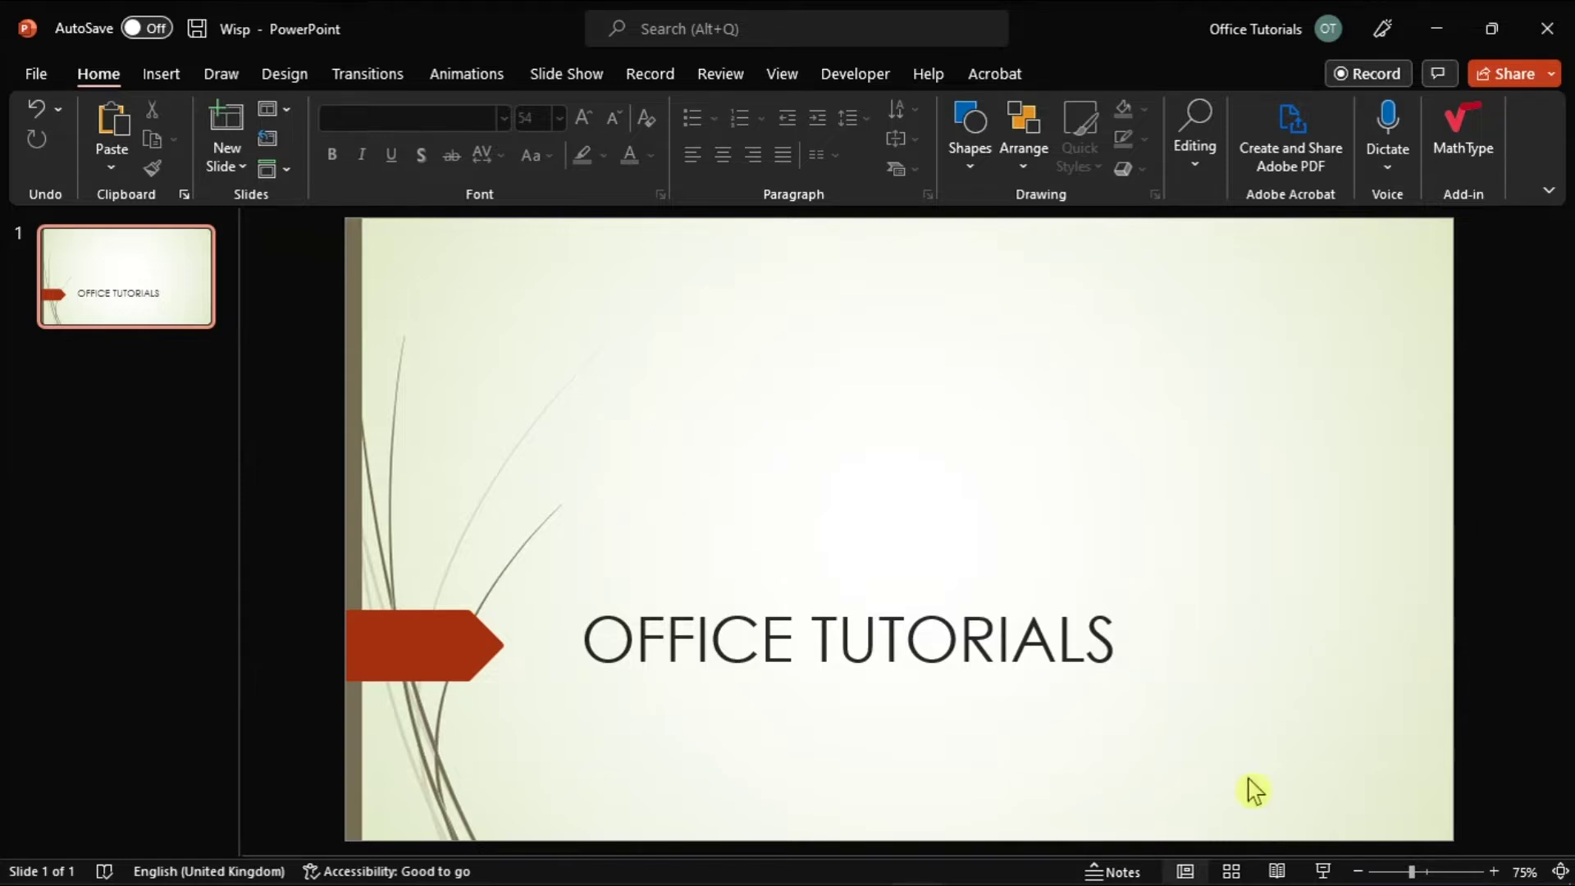
# Step: Launch Task Manager from the taskbar's right-click menu
pyautogui.click(1171, 876)
pyautogui.rightClick(1172, 876)
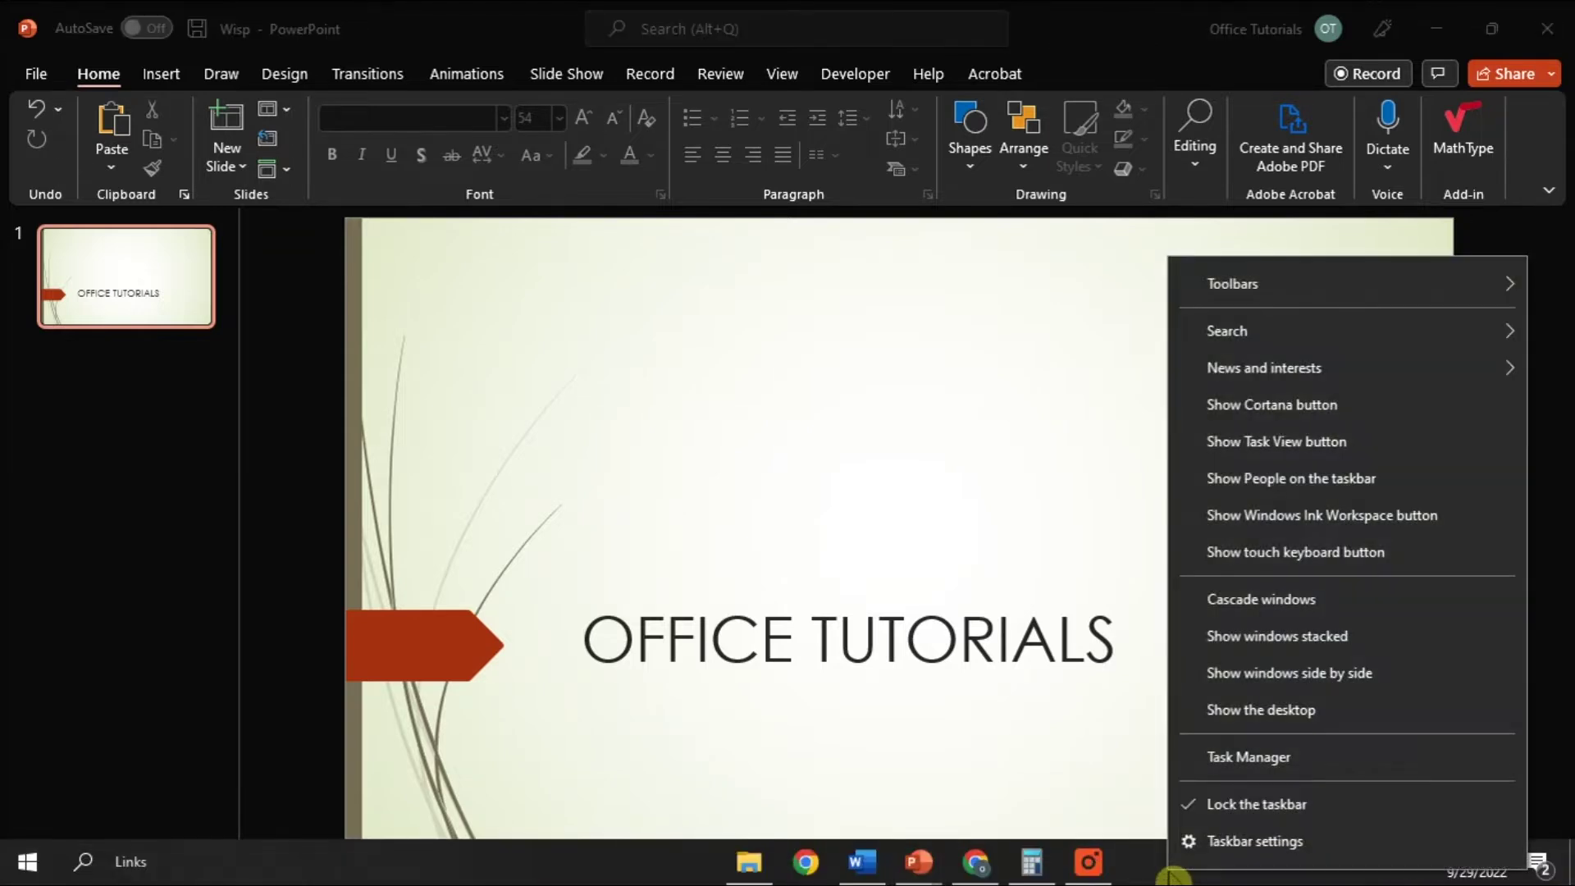
pyautogui.click(1278, 757)
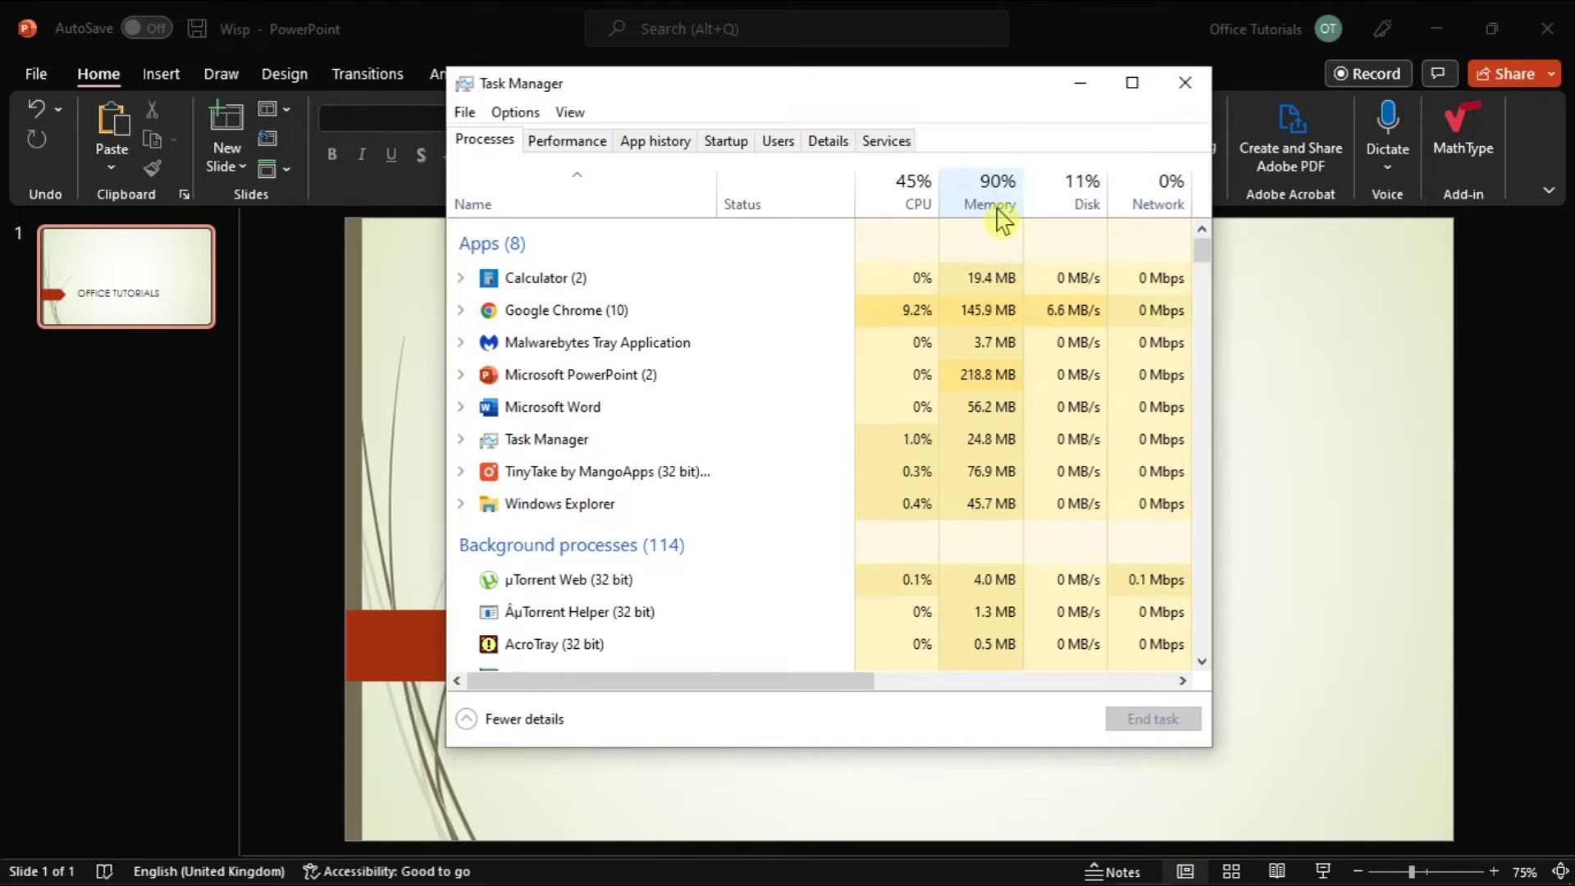
# Step: End Calculator, Chrome and Word and restart Windows Explorer to free memory, then return to PowerPoint
pyautogui.click(721, 286)
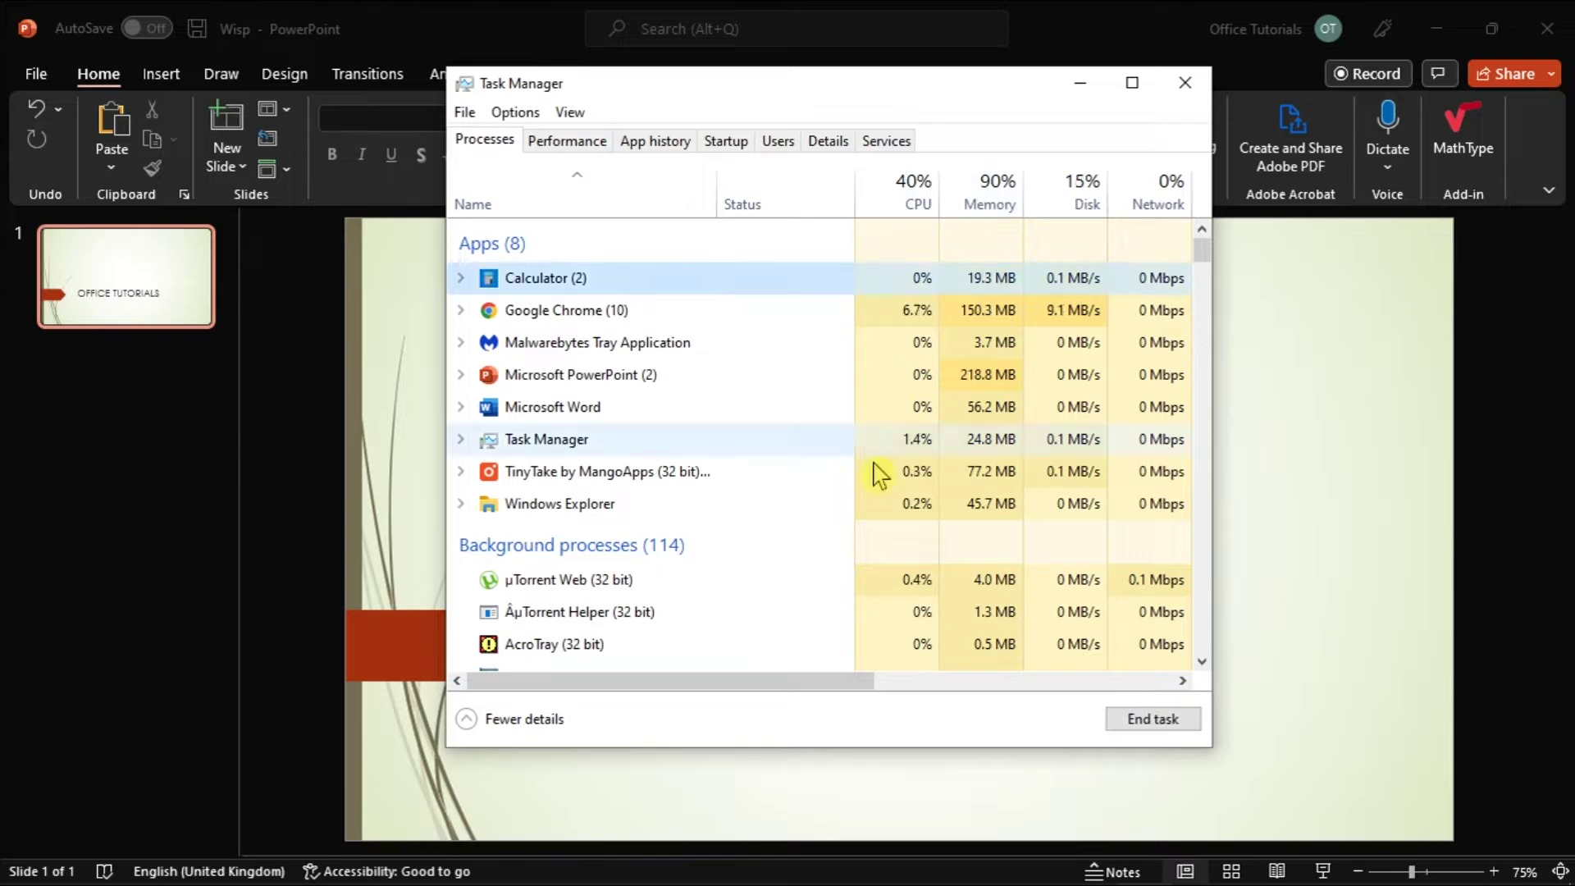
pyautogui.click(1148, 719)
pyautogui.click(625, 283)
pyautogui.click(1190, 718)
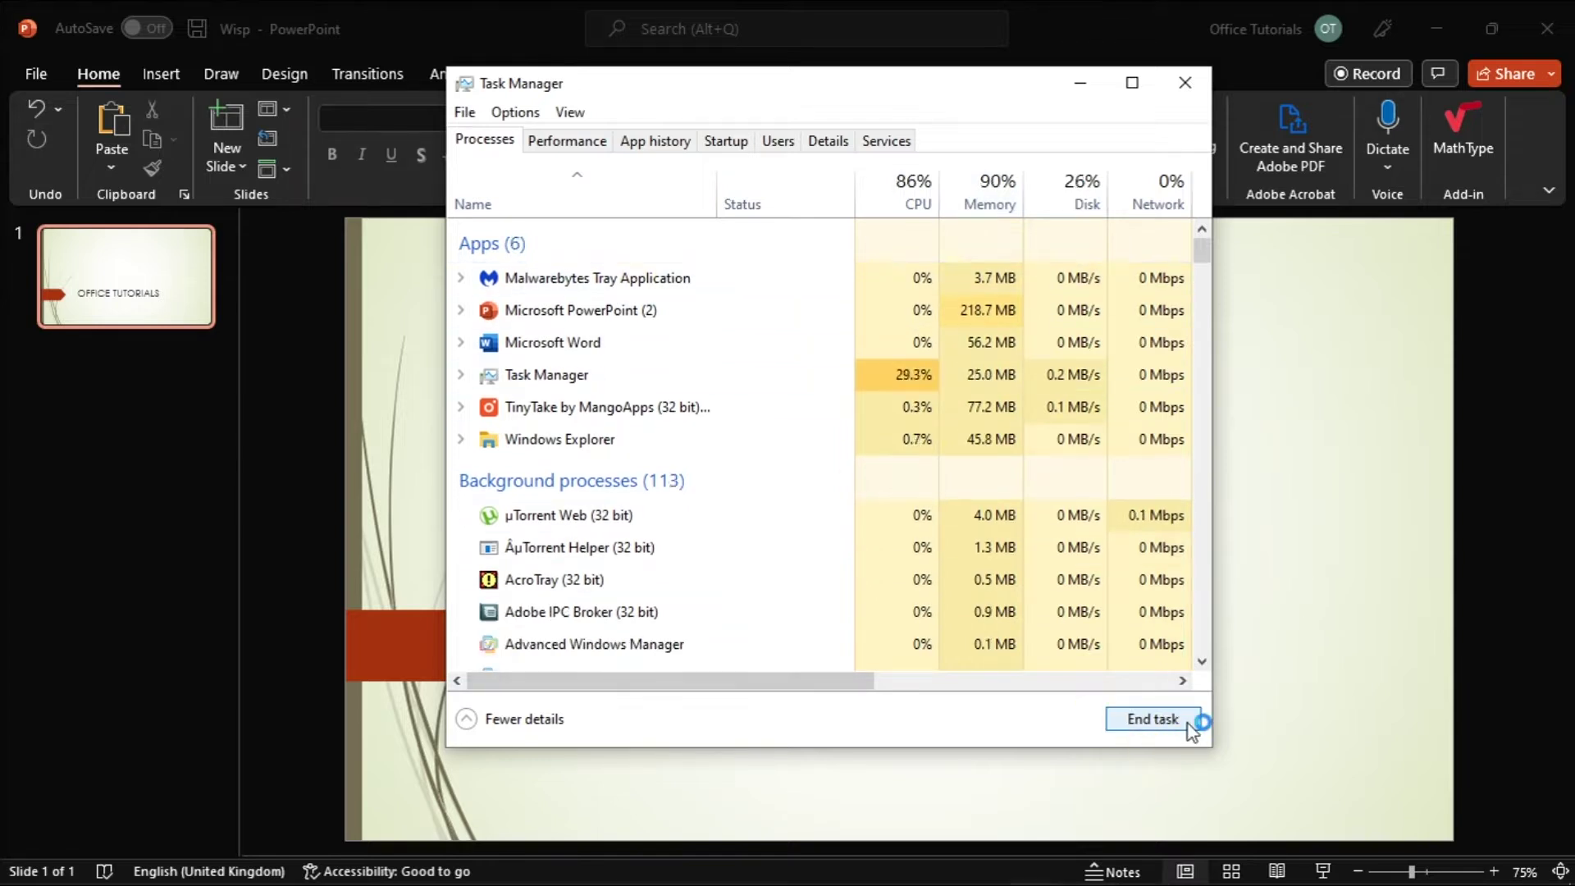
pyautogui.click(672, 443)
pyautogui.click(1164, 727)
pyautogui.click(820, 342)
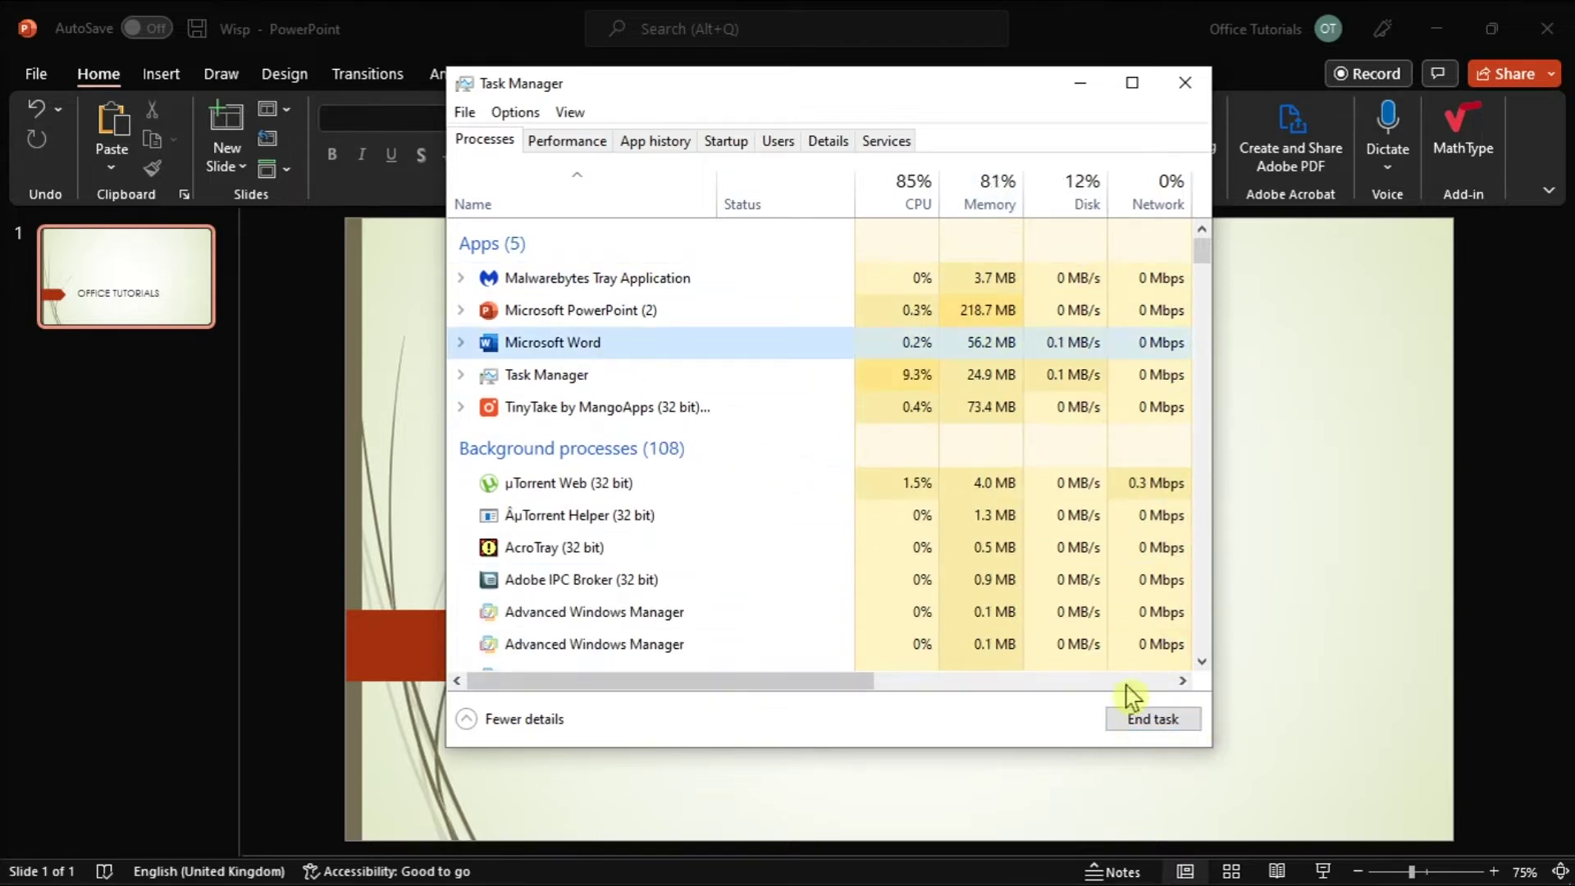
pyautogui.click(1154, 721)
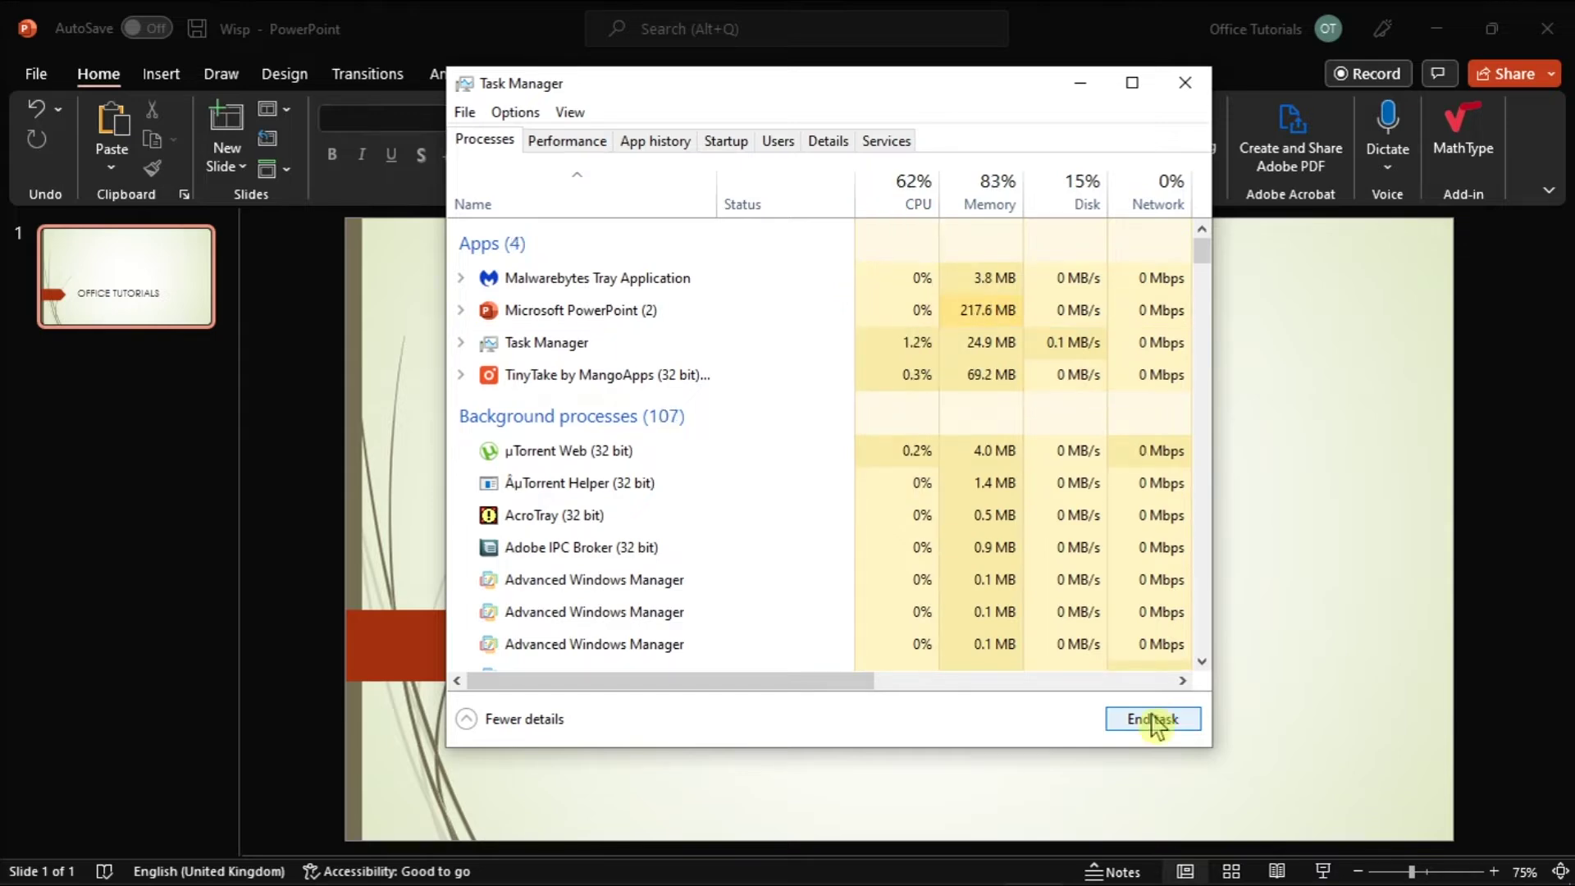
pyautogui.click(1460, 572)
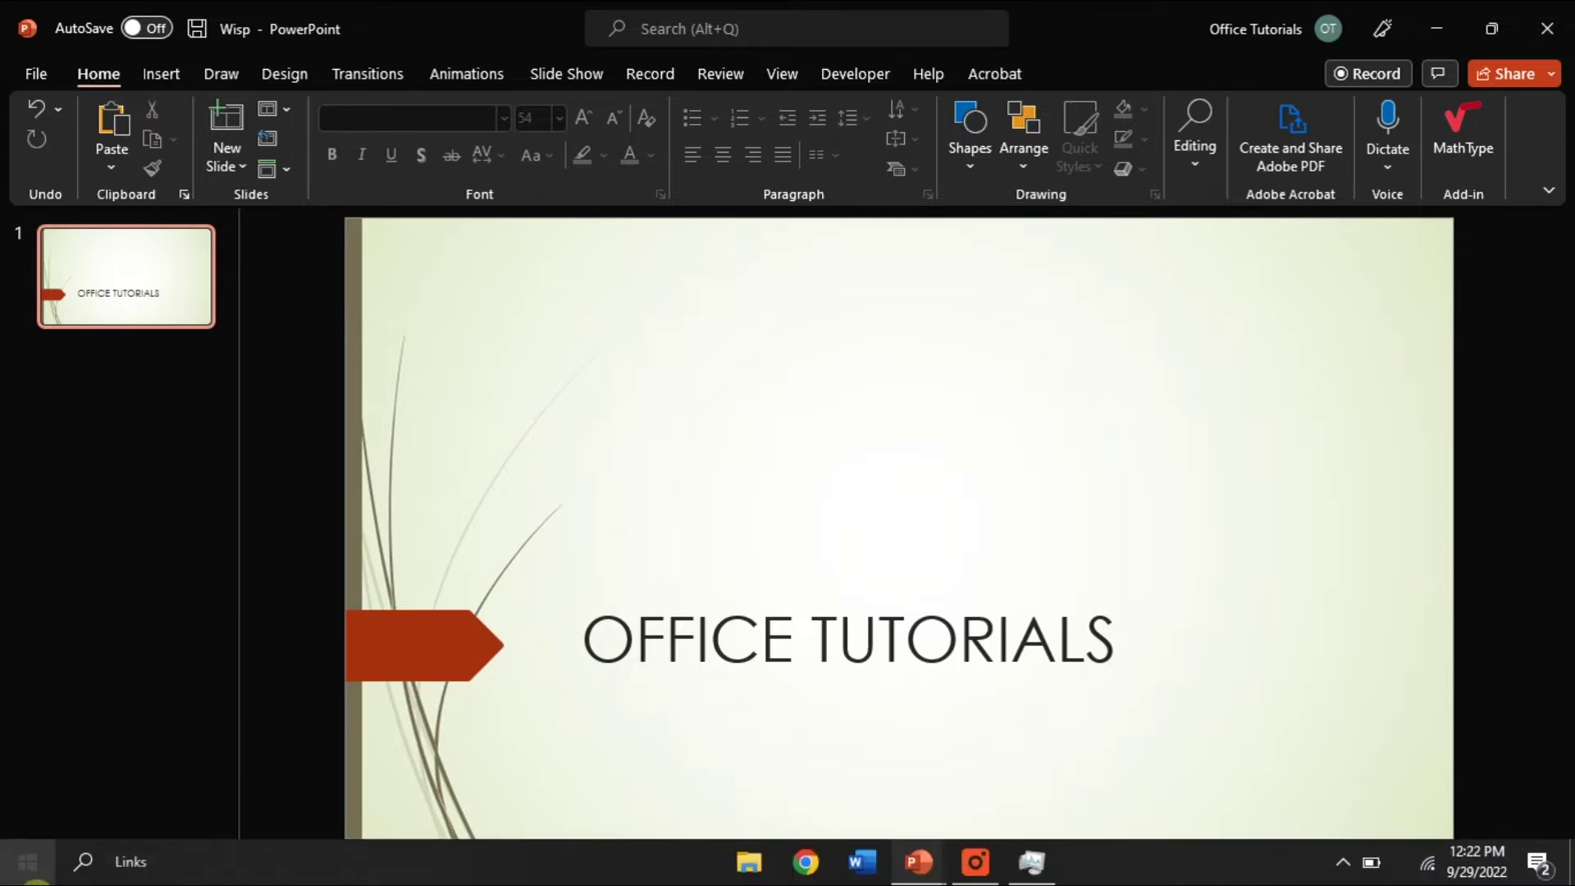
pyautogui.click(35, 876)
pyautogui.click(29, 812)
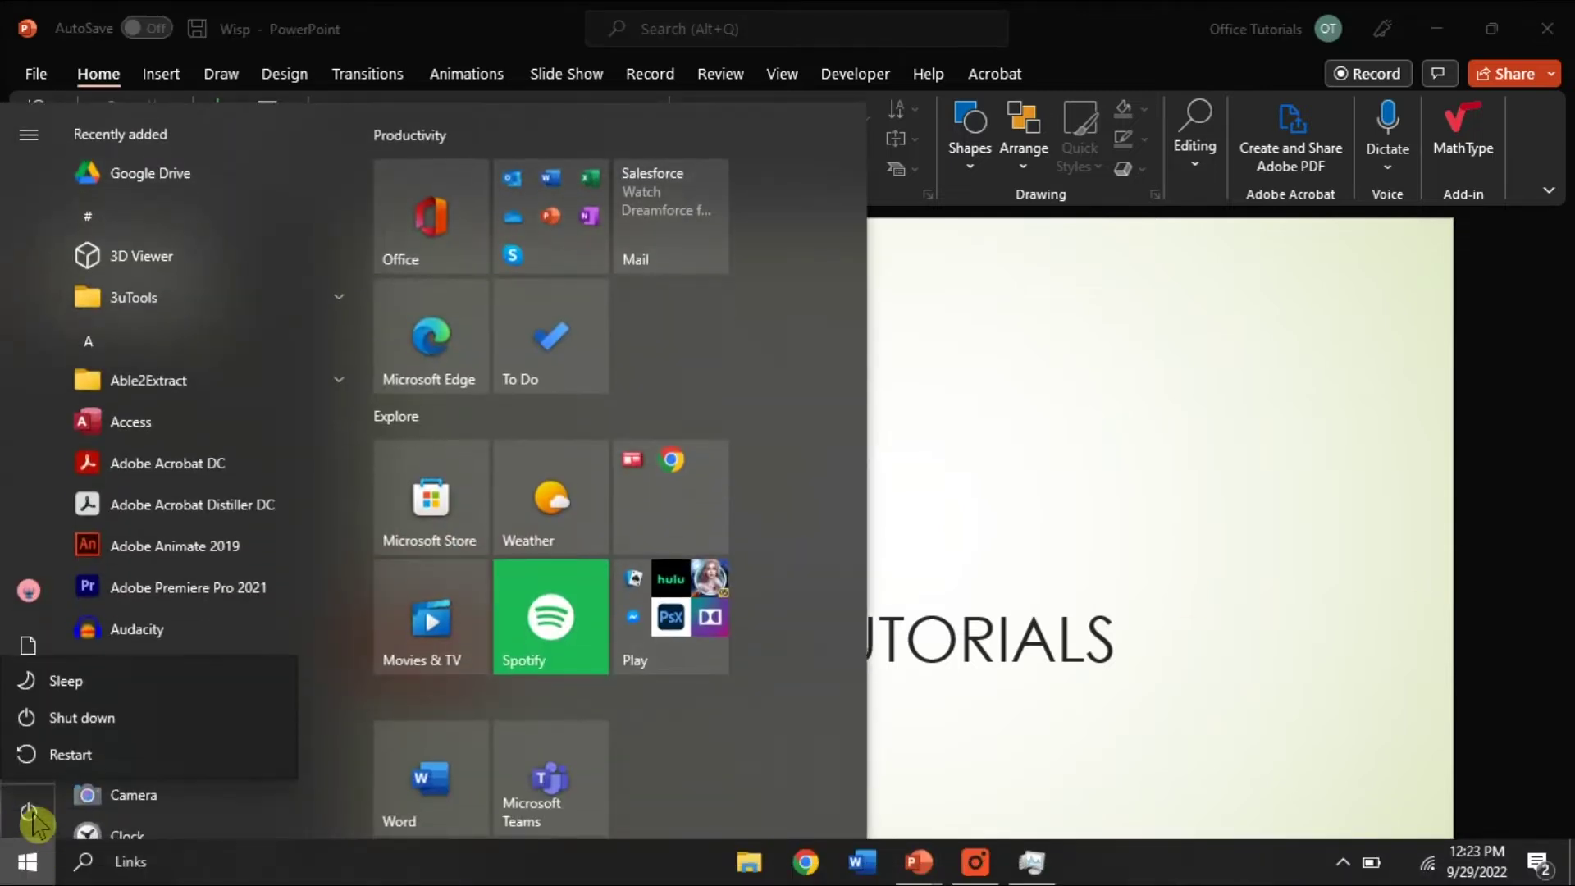
pyautogui.click(115, 689)
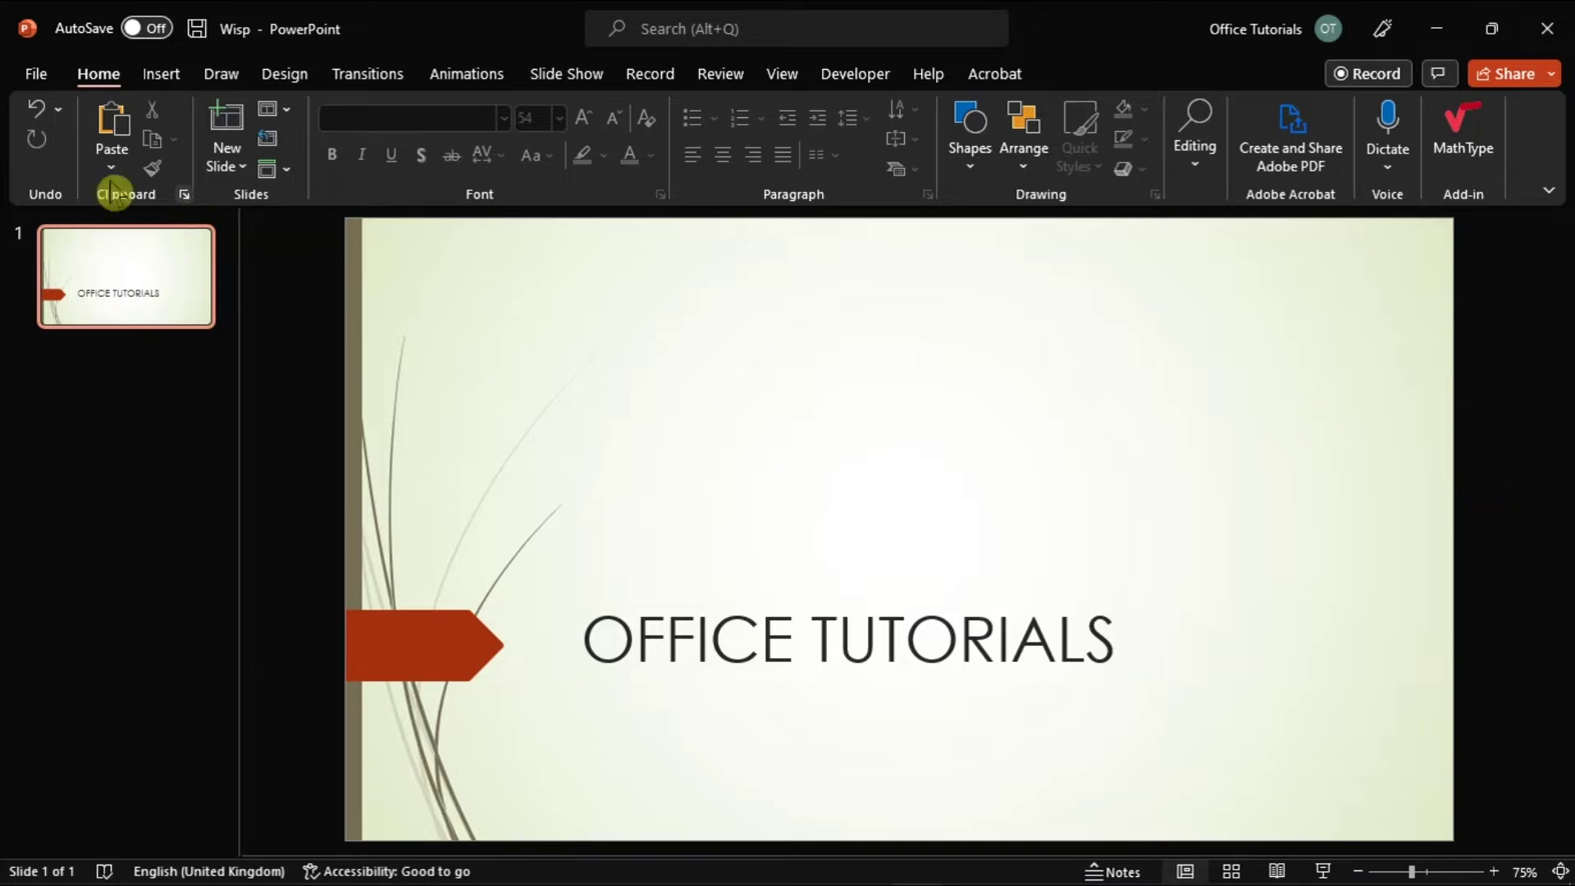
# Step: Set PowerPoint's Save AutoRecover interval to 5 minutes in Options > Save
pyautogui.click(35, 80)
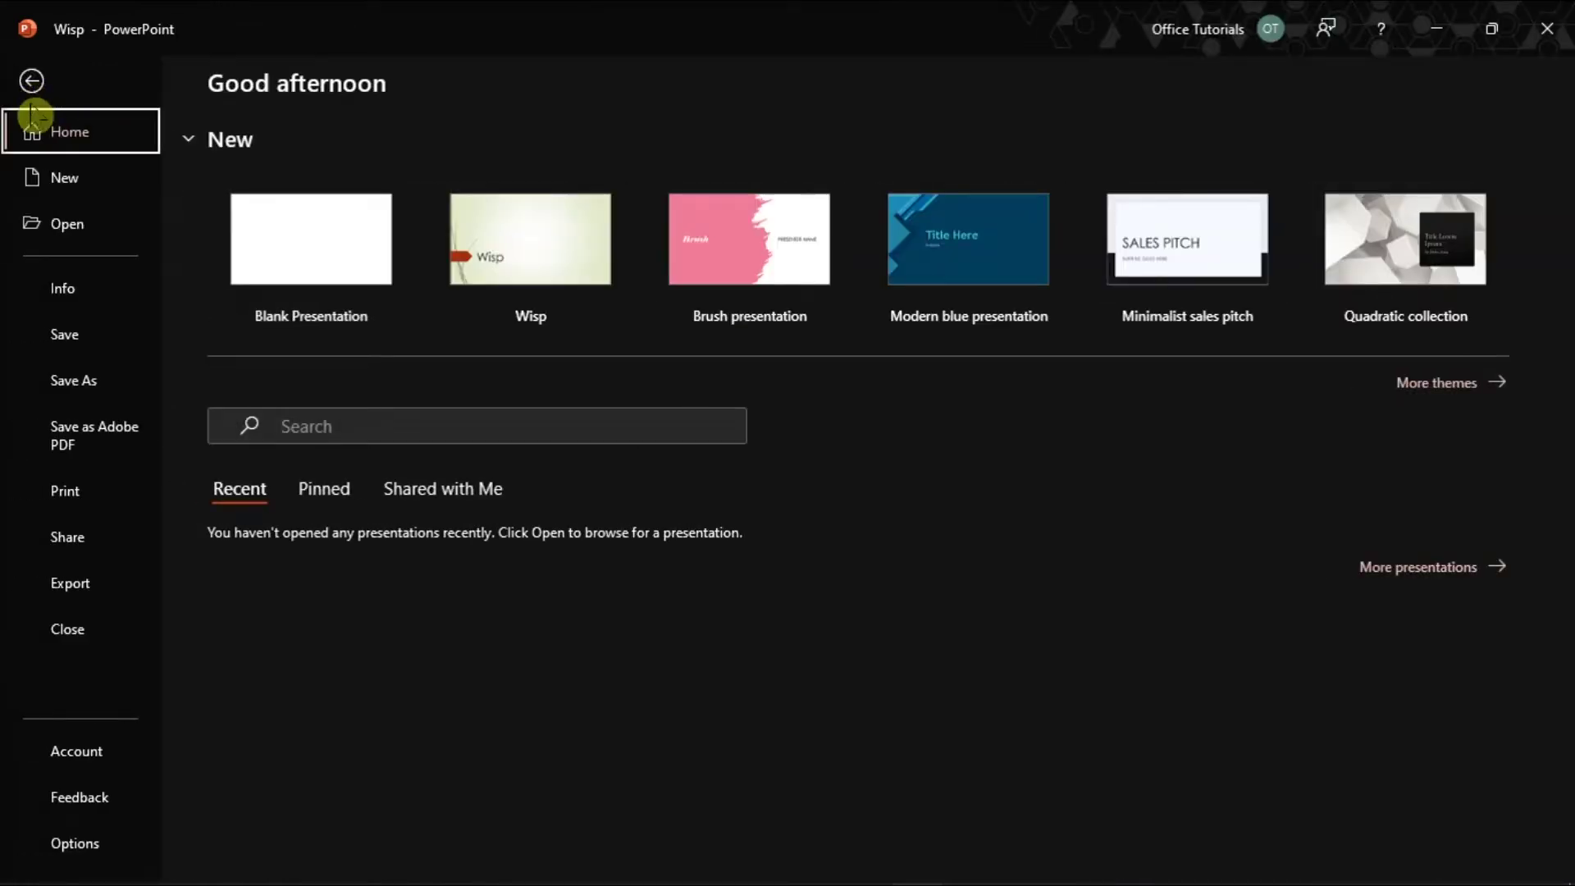
pyautogui.click(72, 841)
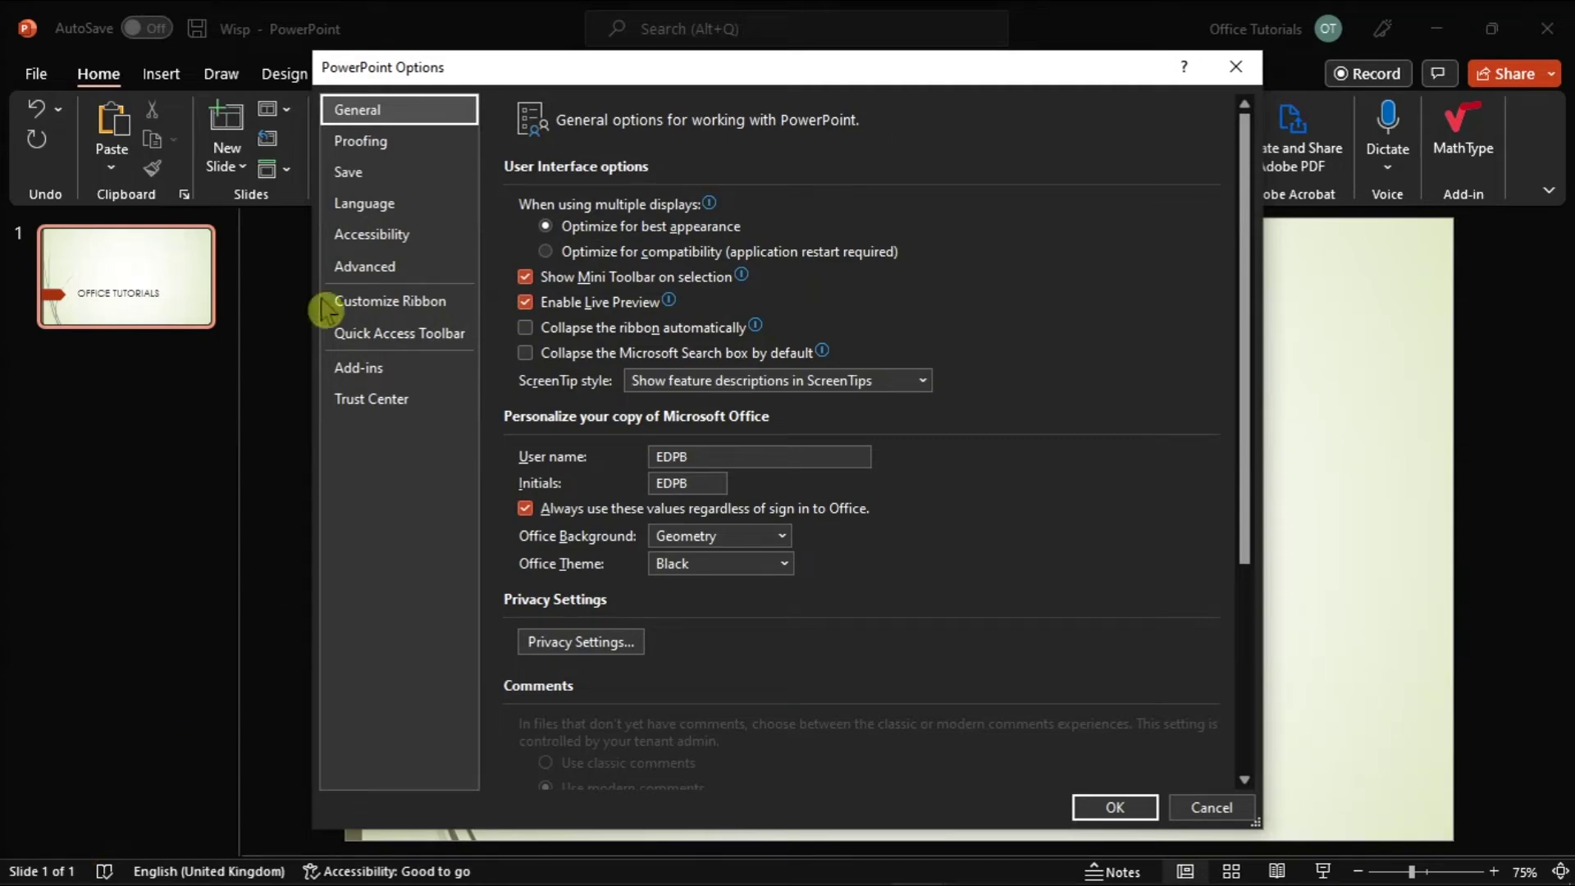
pyautogui.click(386, 174)
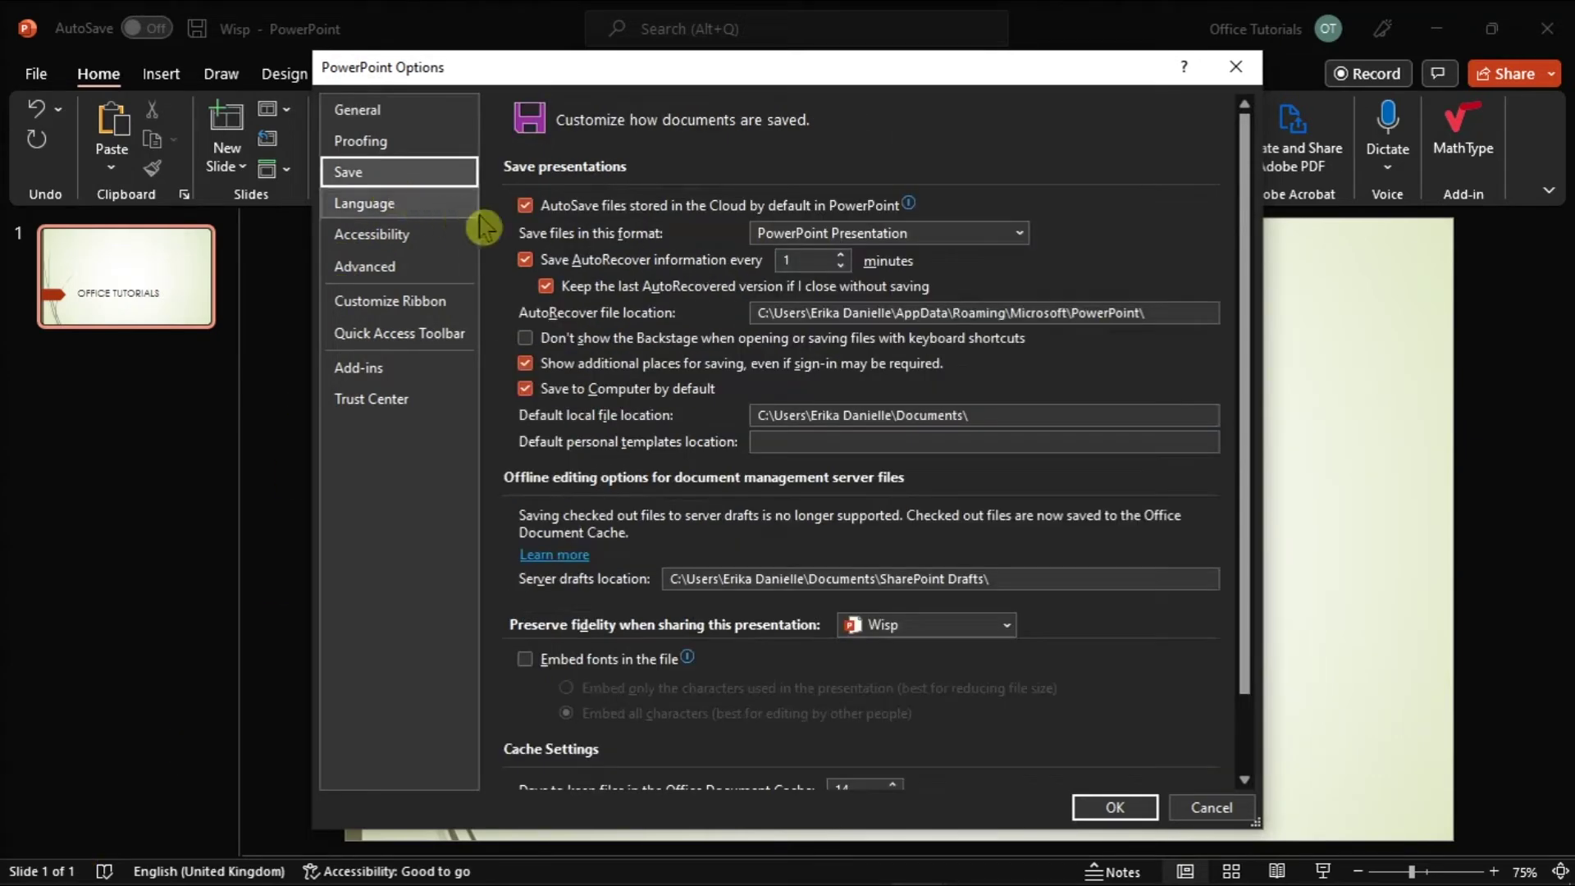
pyautogui.click(843, 260)
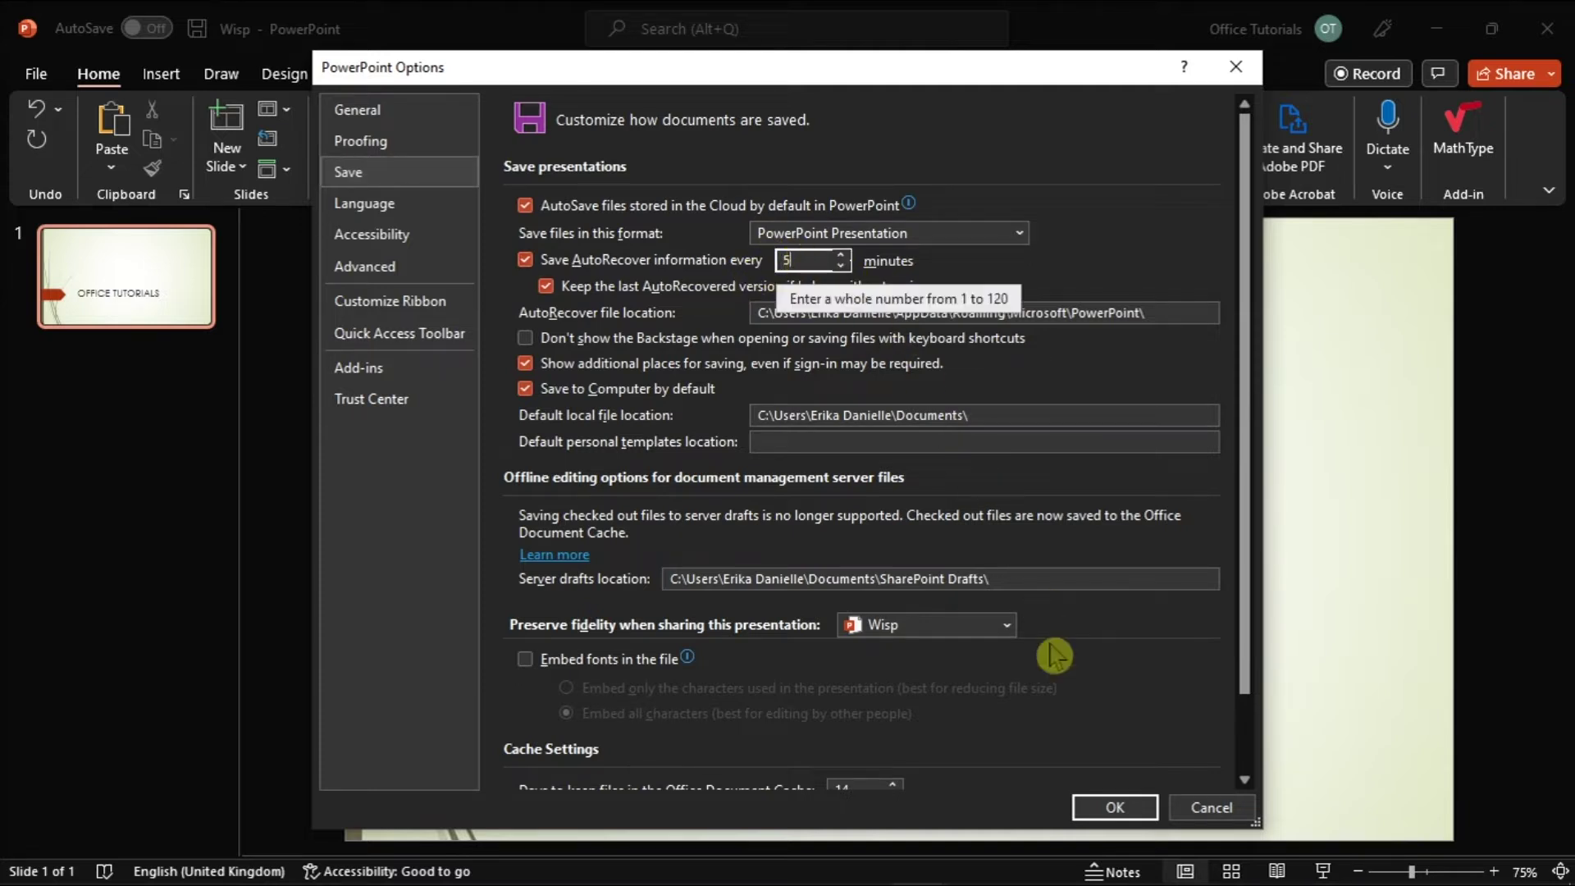
pyautogui.click(1113, 808)
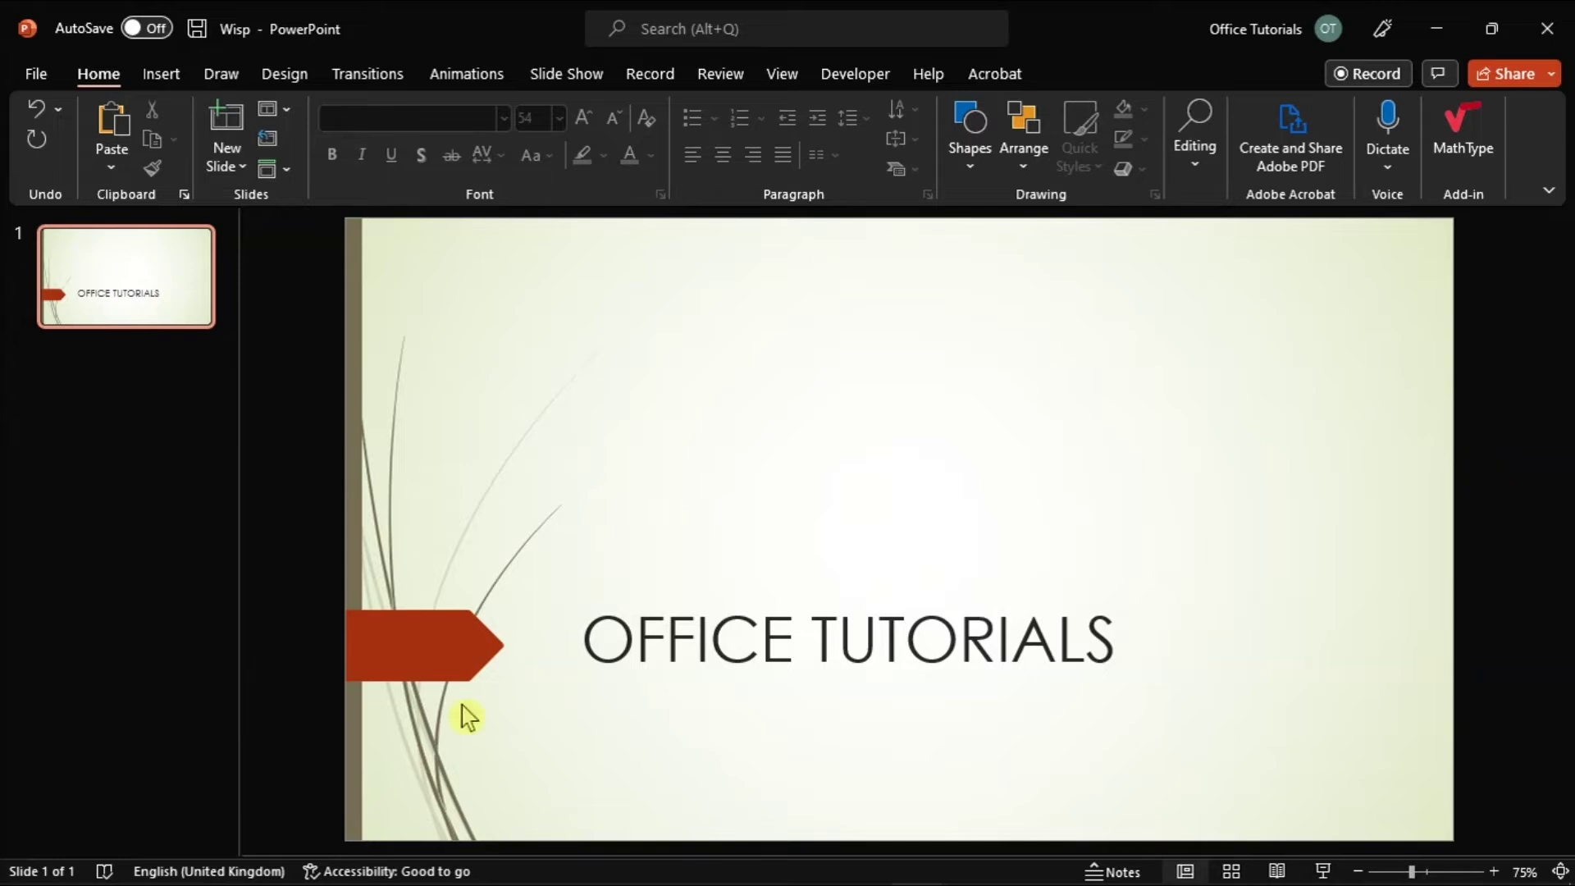
pyautogui.click(10, 879)
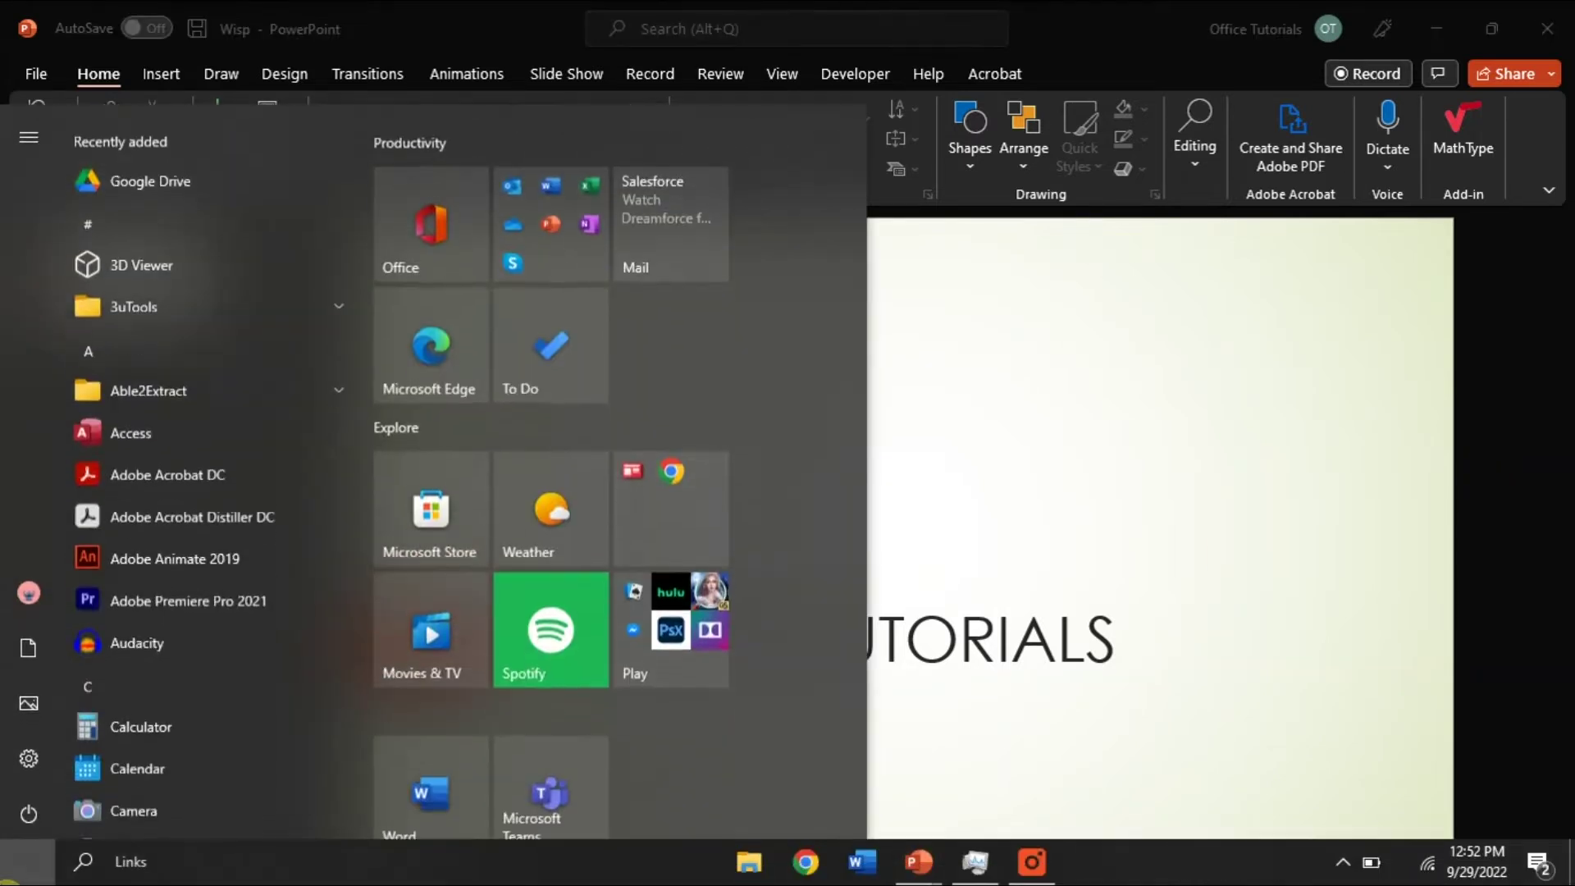
# Step: Set both Windows Sleep times, on battery and plugged in, to 5 minutes
pyautogui.click(35, 777)
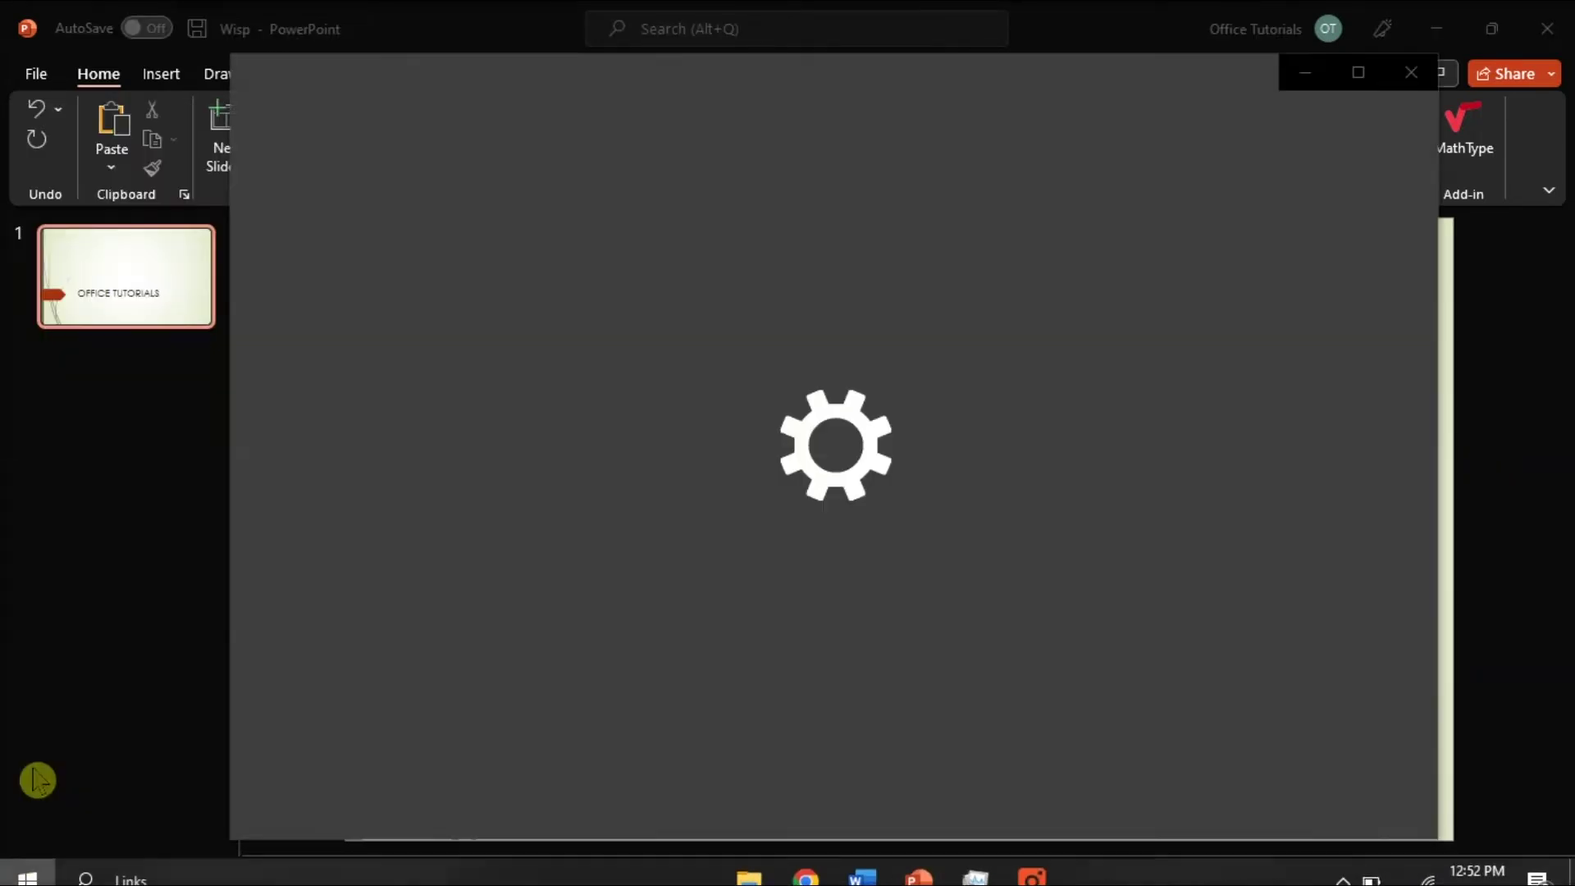
pyautogui.scroll(-3, 1178, 631)
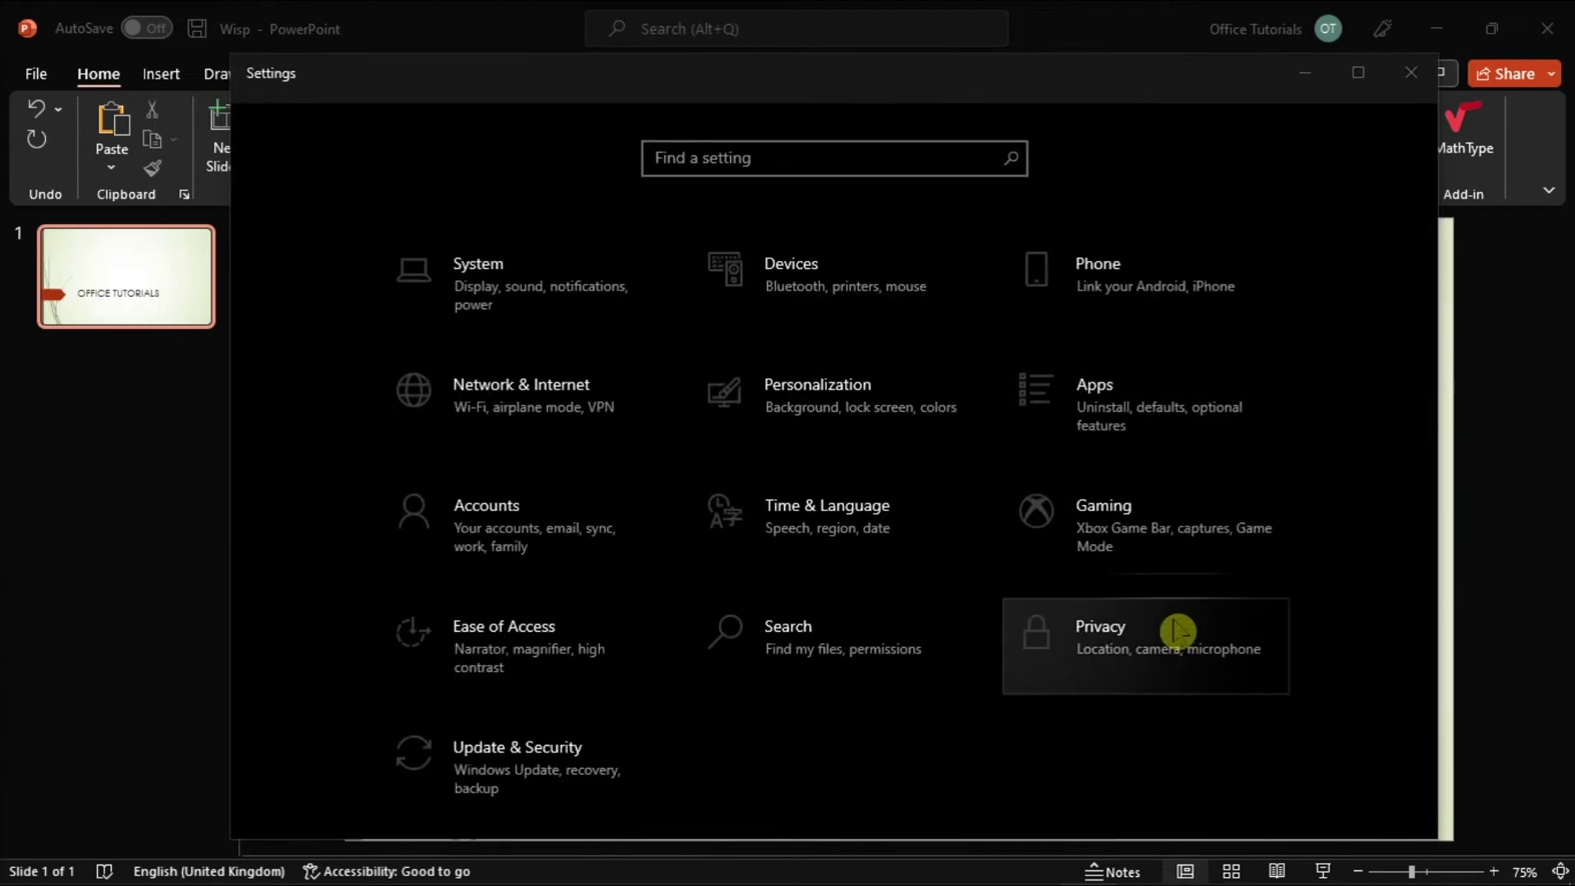
pyautogui.click(573, 309)
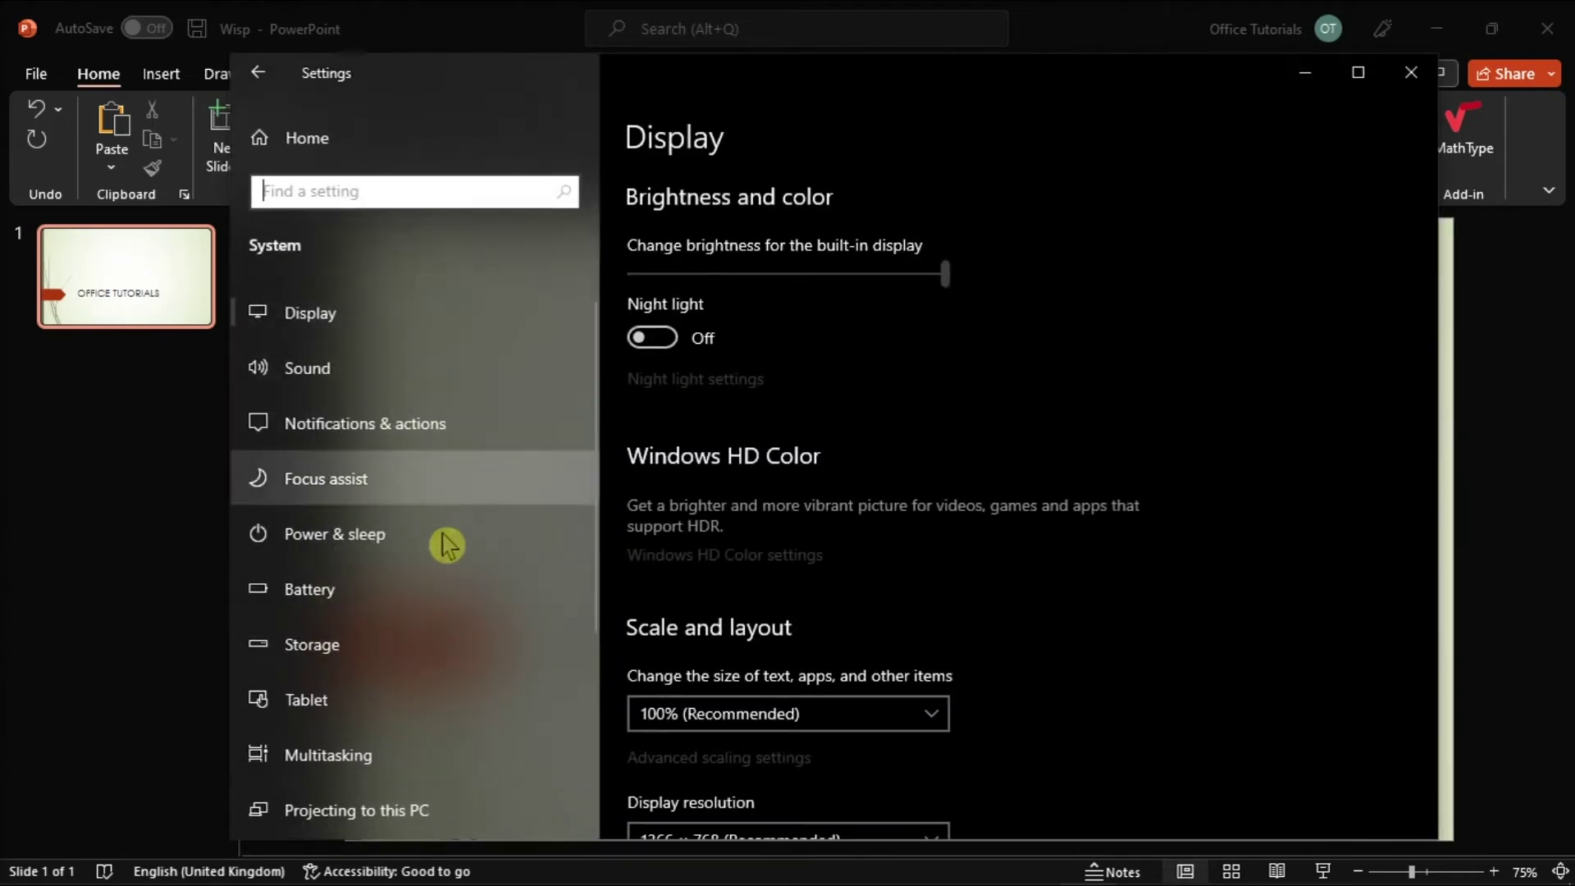
pyautogui.click(433, 556)
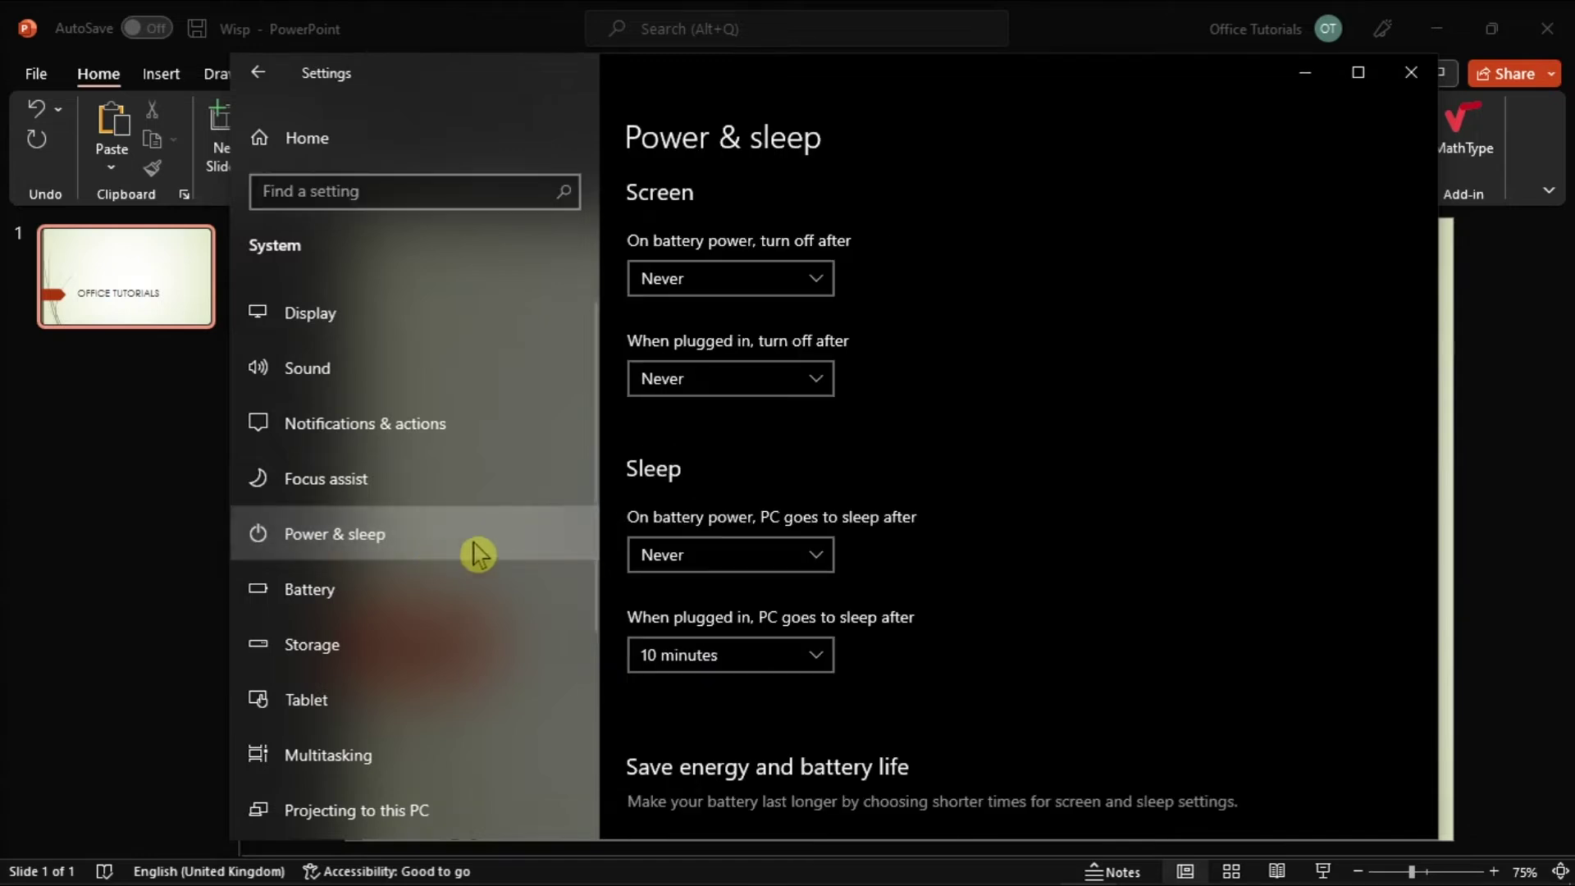
pyautogui.click(703, 558)
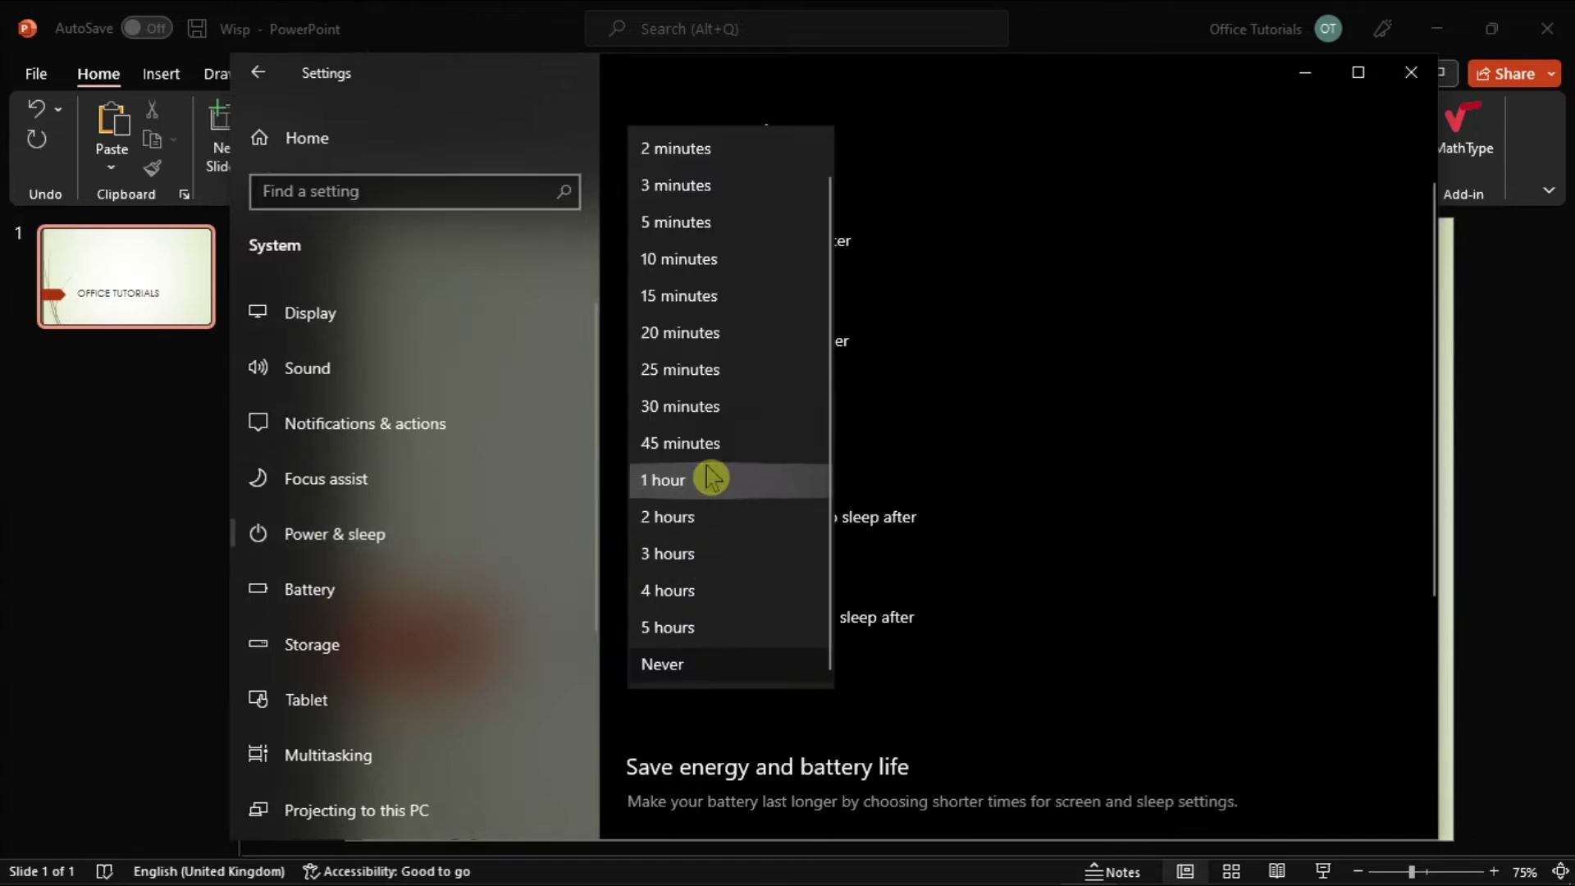
pyautogui.click(712, 224)
pyautogui.click(721, 654)
pyautogui.click(726, 402)
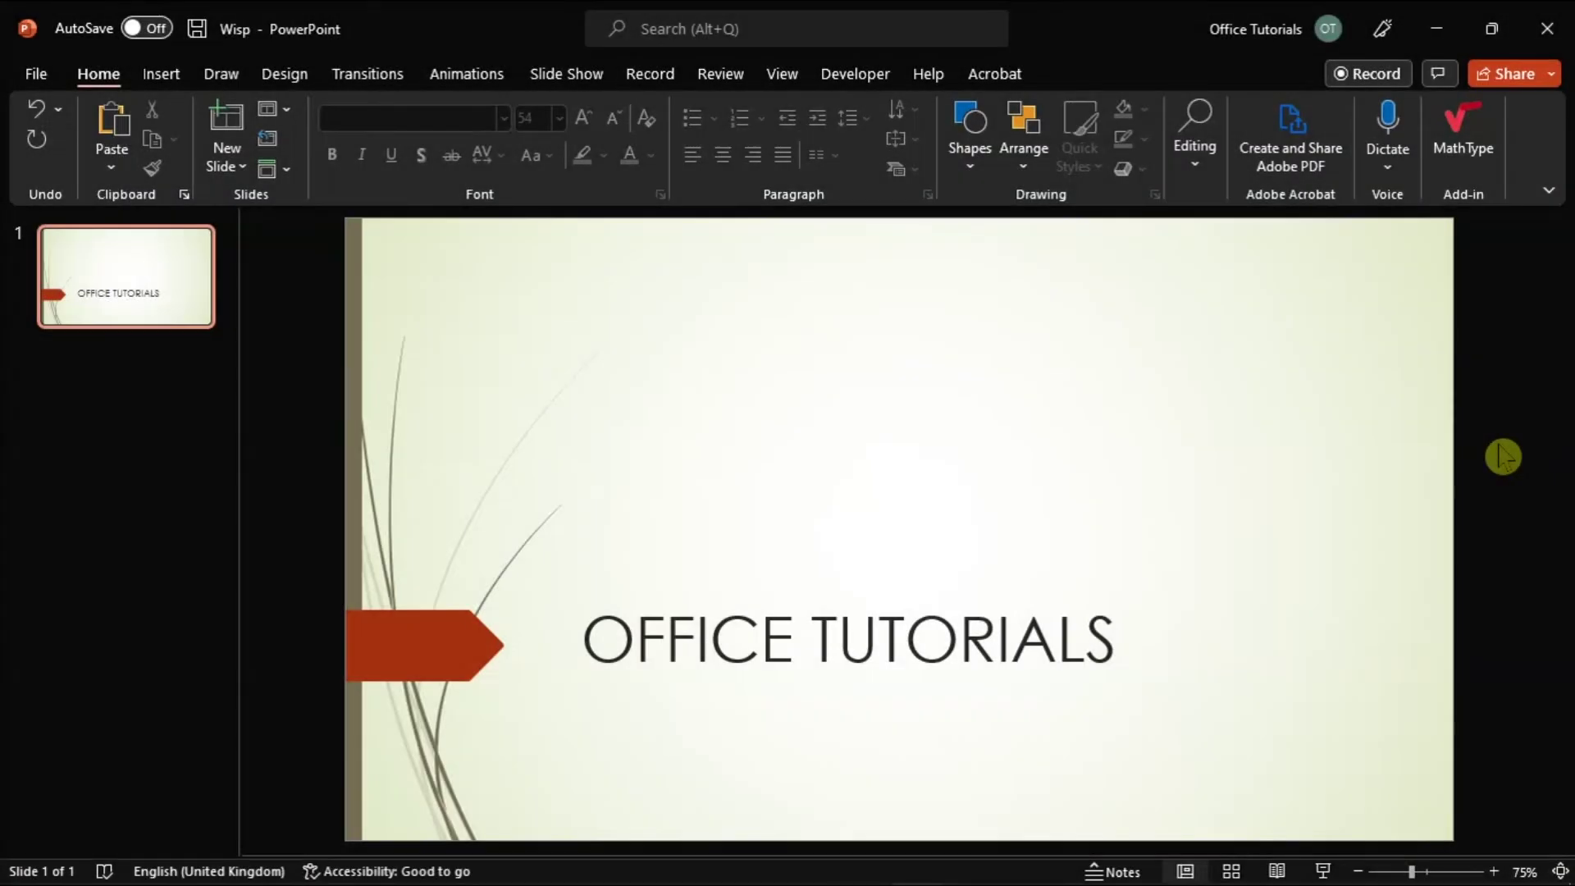
pyautogui.click(8, 879)
# Step: Find Control Panel via search and open the Balanced plan's advanced power settings
pyautogui.write('CONTR')
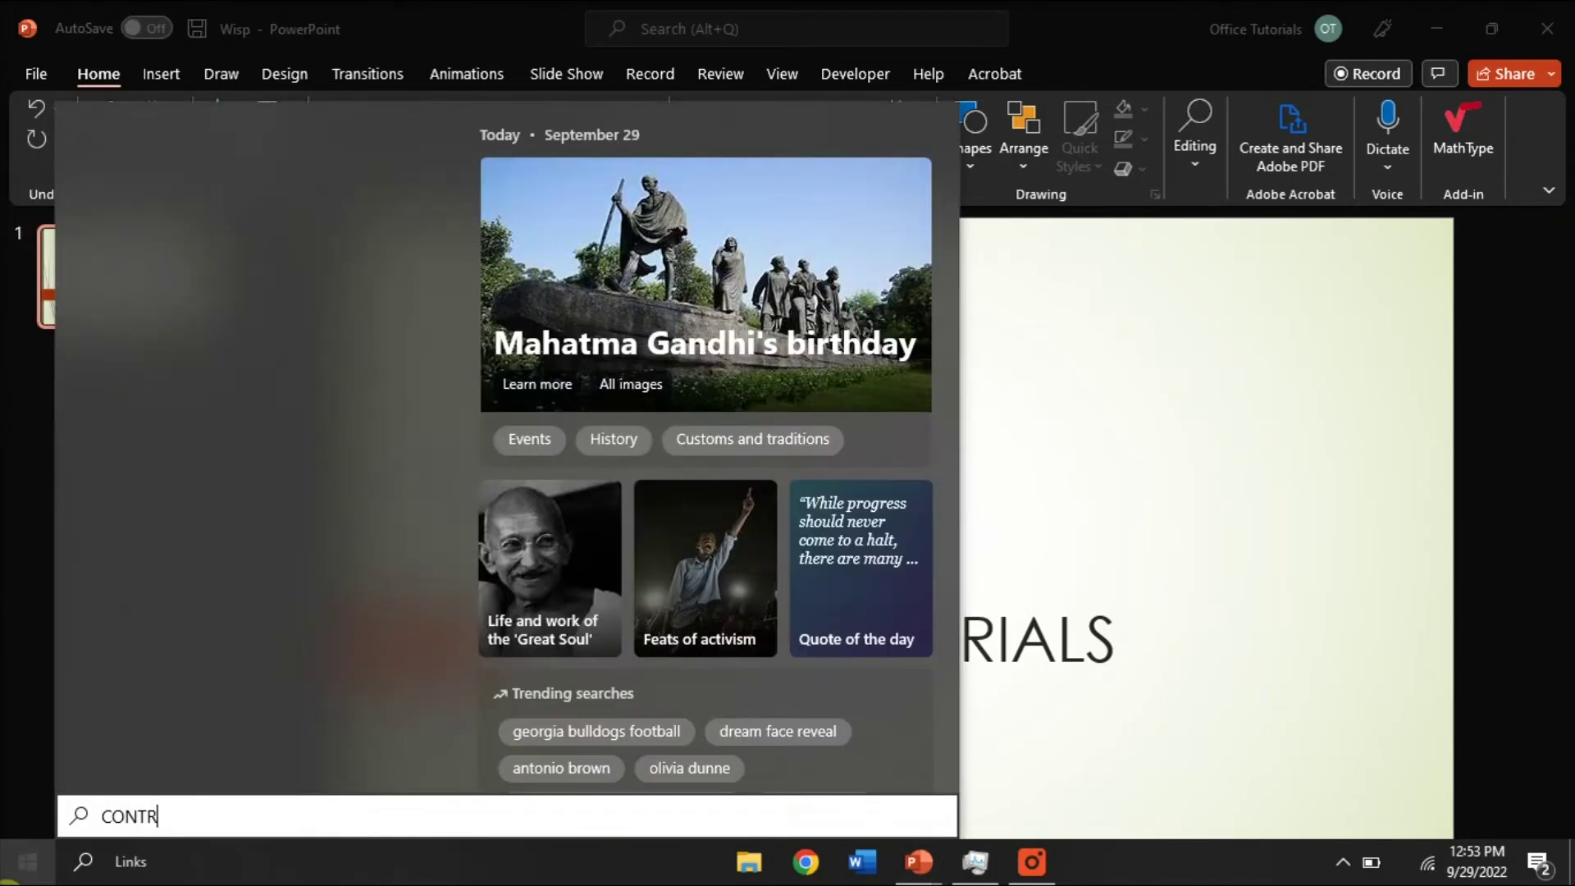
pyautogui.write('OL PANEL')
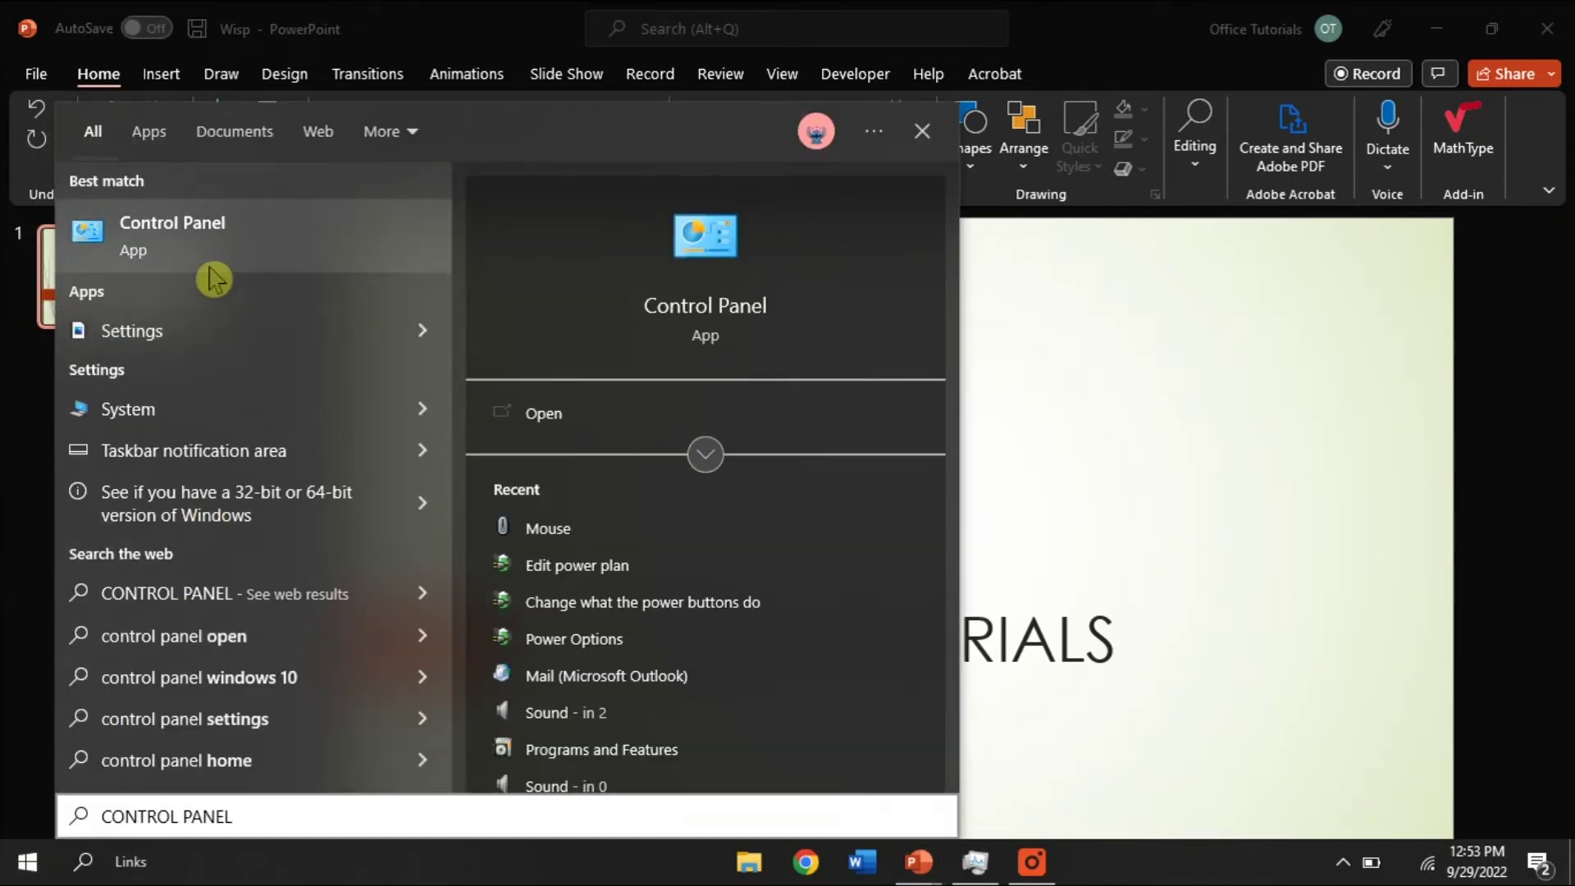
pyautogui.click(214, 271)
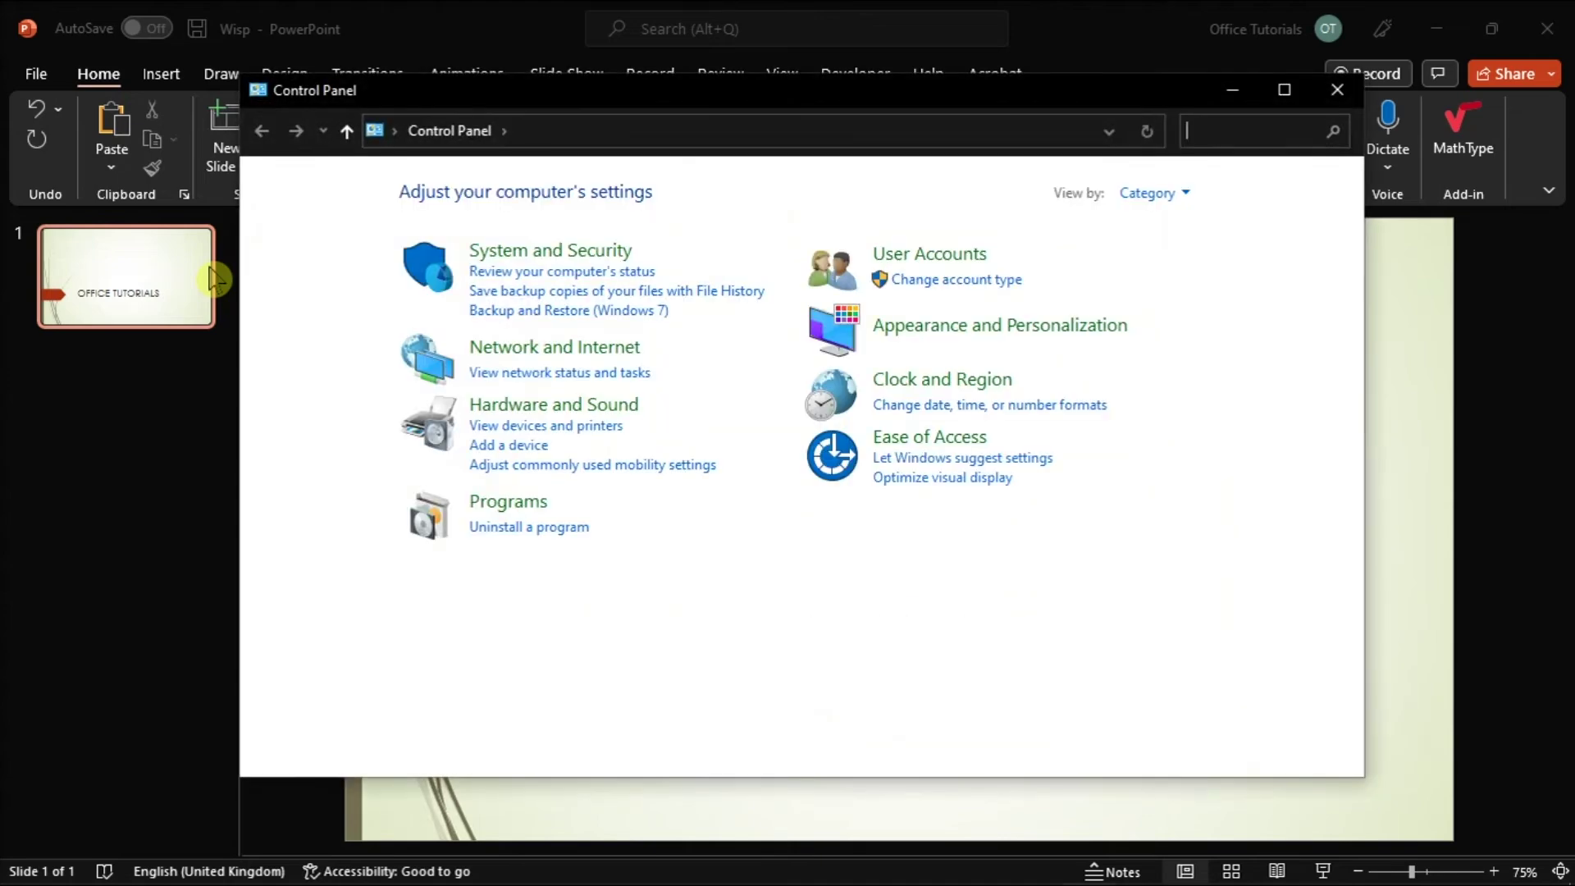
pyautogui.click(574, 408)
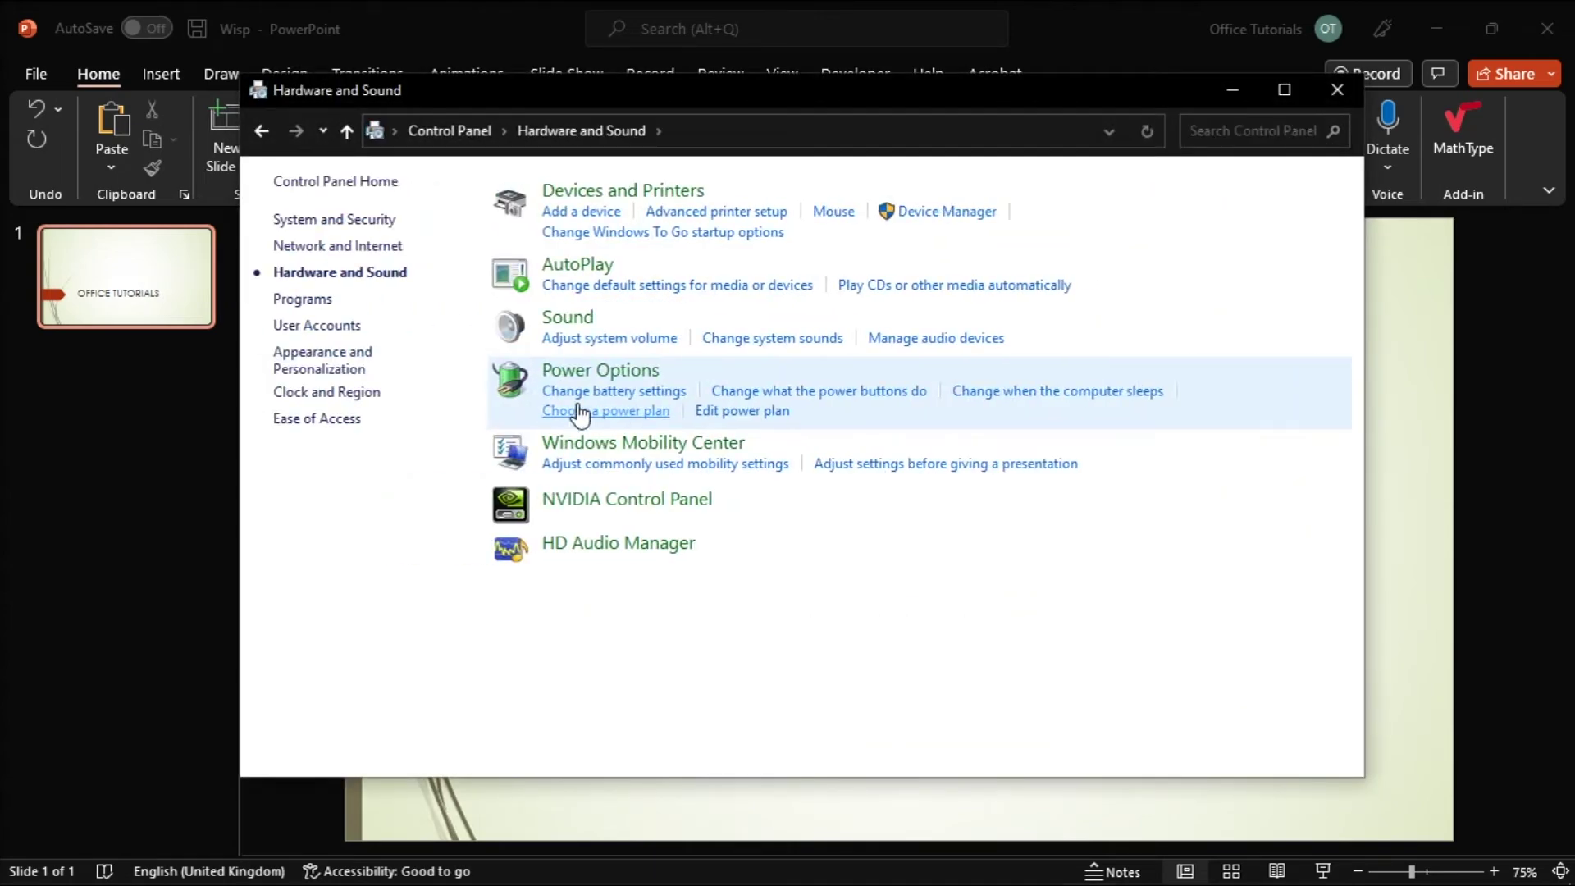
pyautogui.click(728, 417)
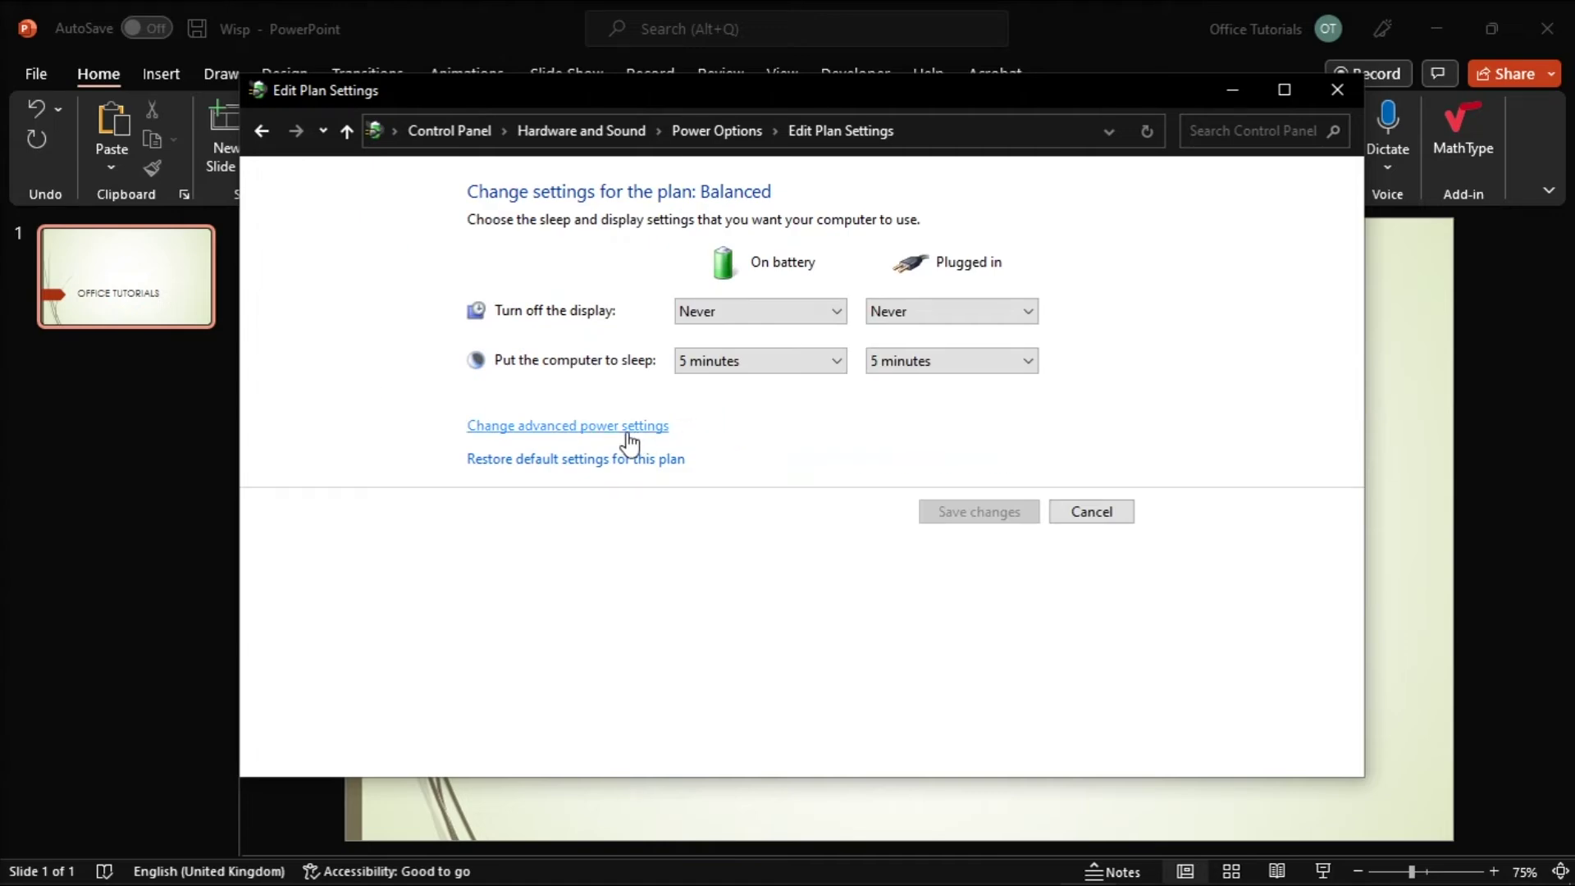
pyautogui.click(625, 433)
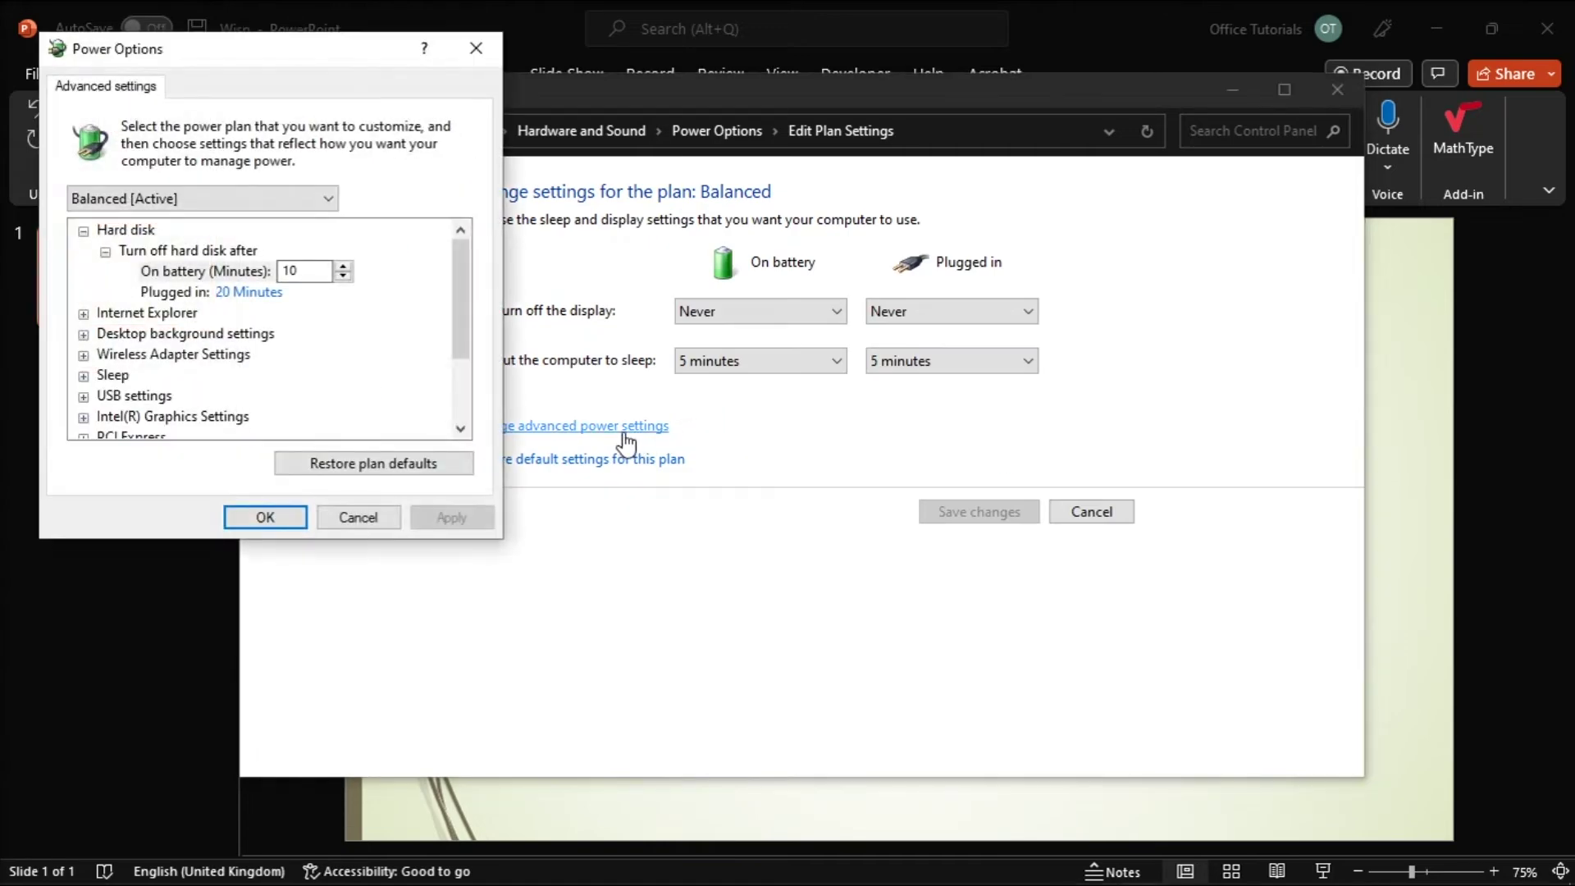
# Step: Turn Allow hybrid sleep On for both battery and plugged-in power
pyautogui.moveTo(298, 63); pyautogui.dragTo(721, 126)
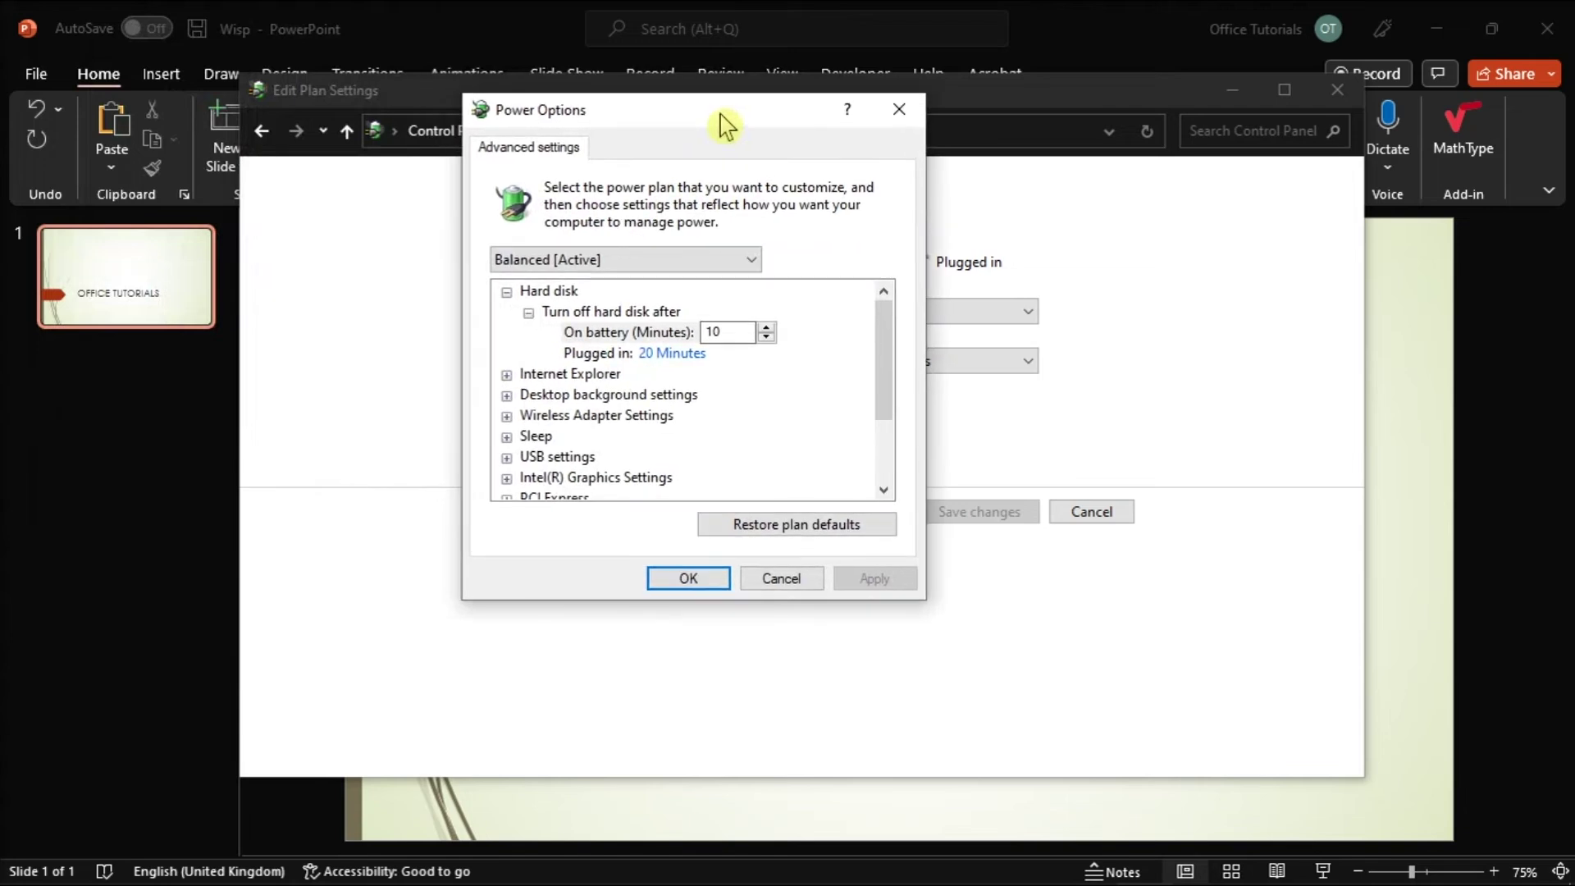
pyautogui.scroll(-1, 892, 326)
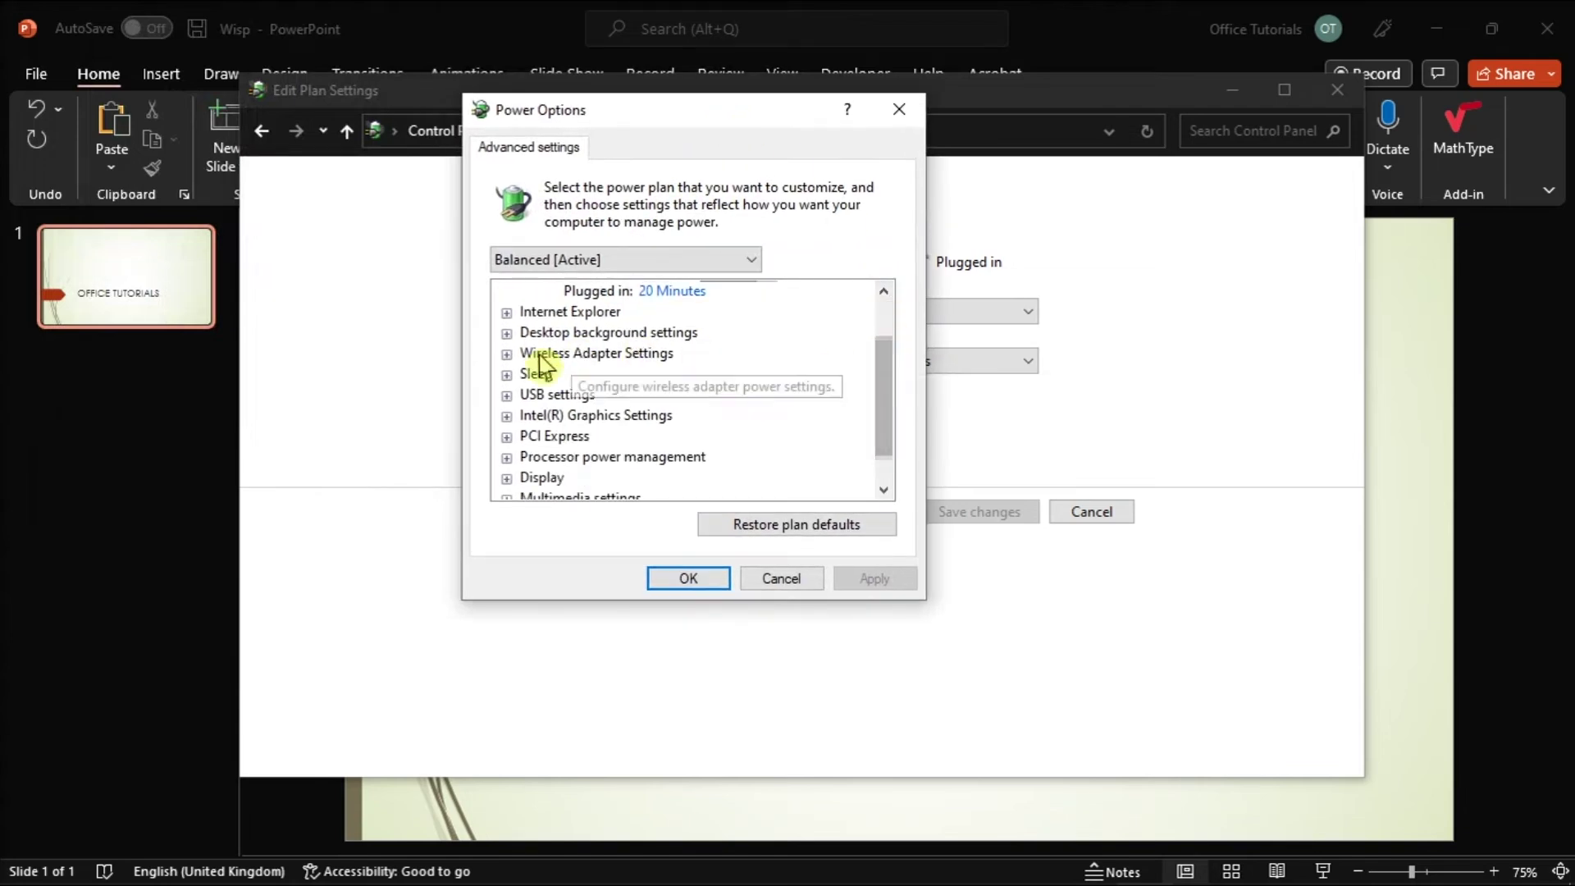
pyautogui.click(507, 375)
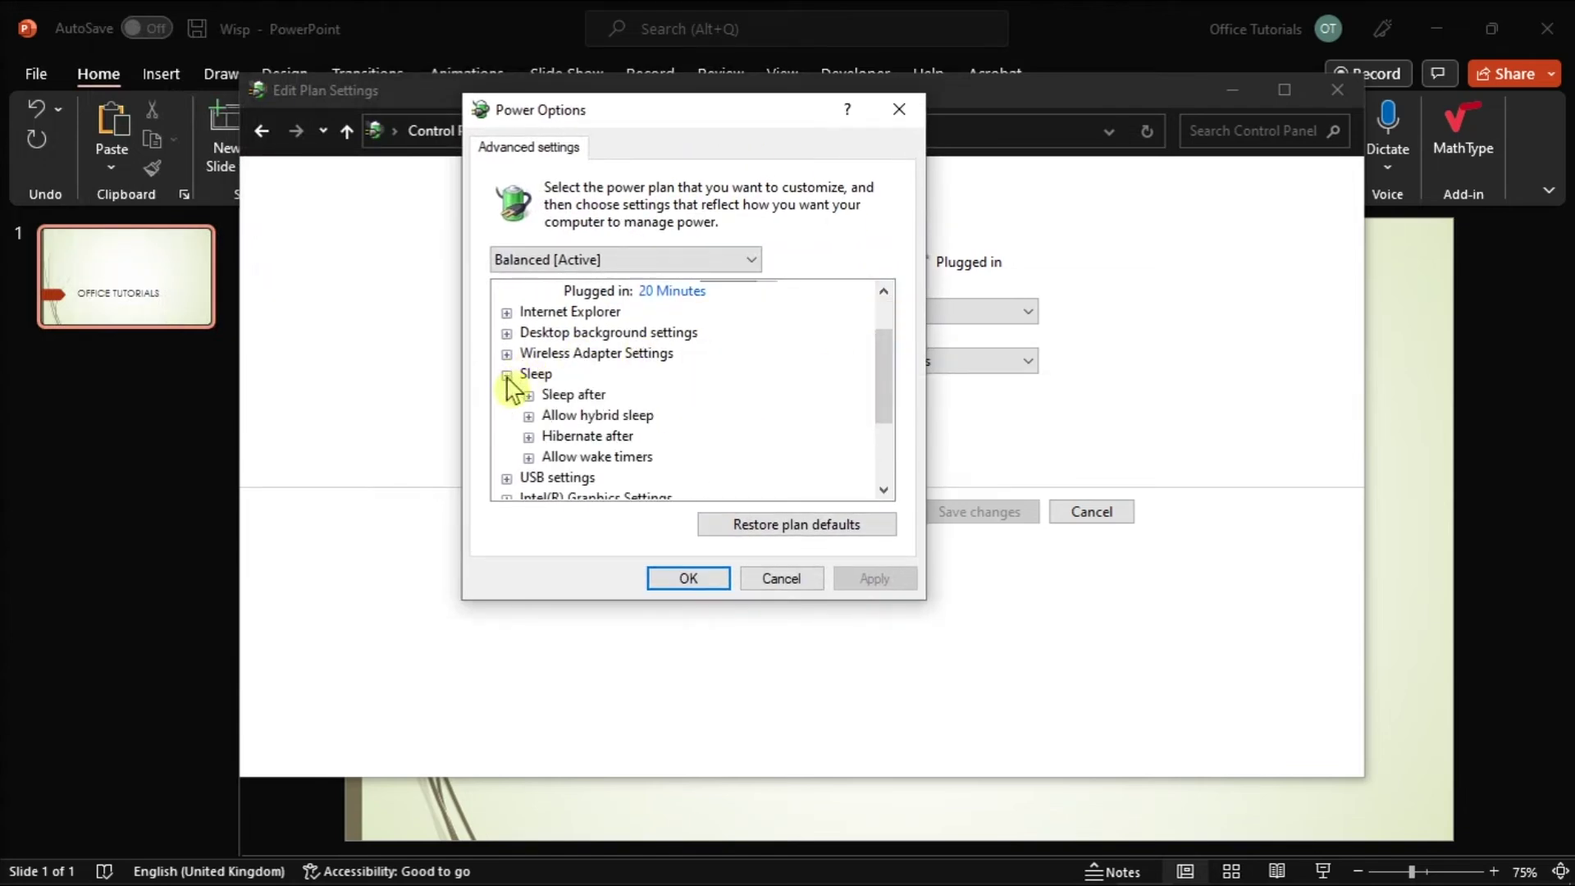
pyautogui.click(528, 416)
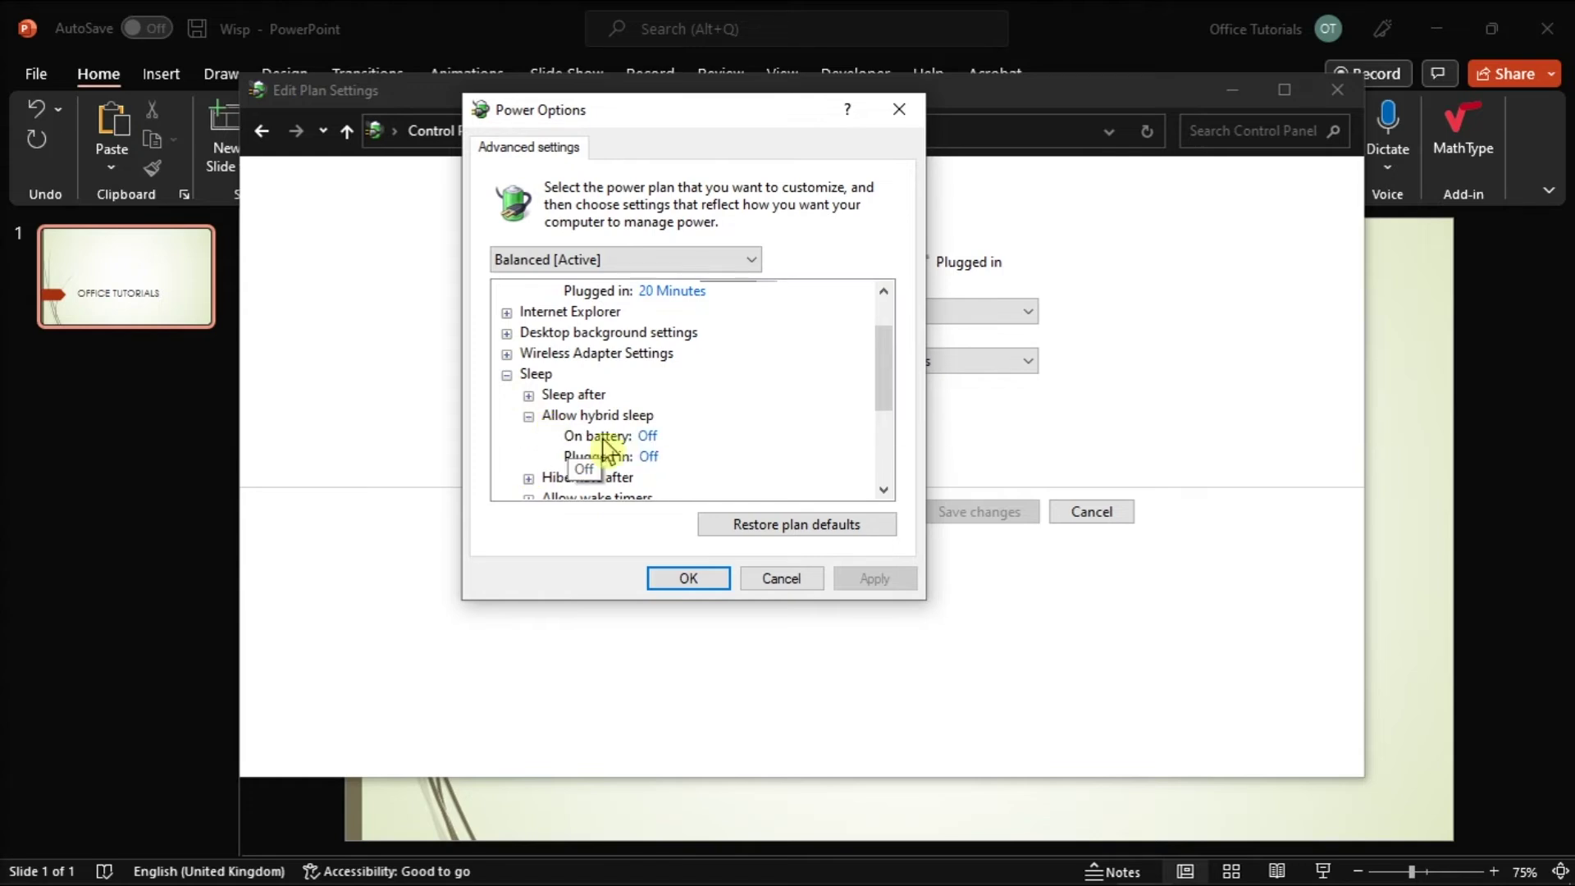
pyautogui.click(647, 437)
pyautogui.click(652, 443)
pyautogui.click(668, 473)
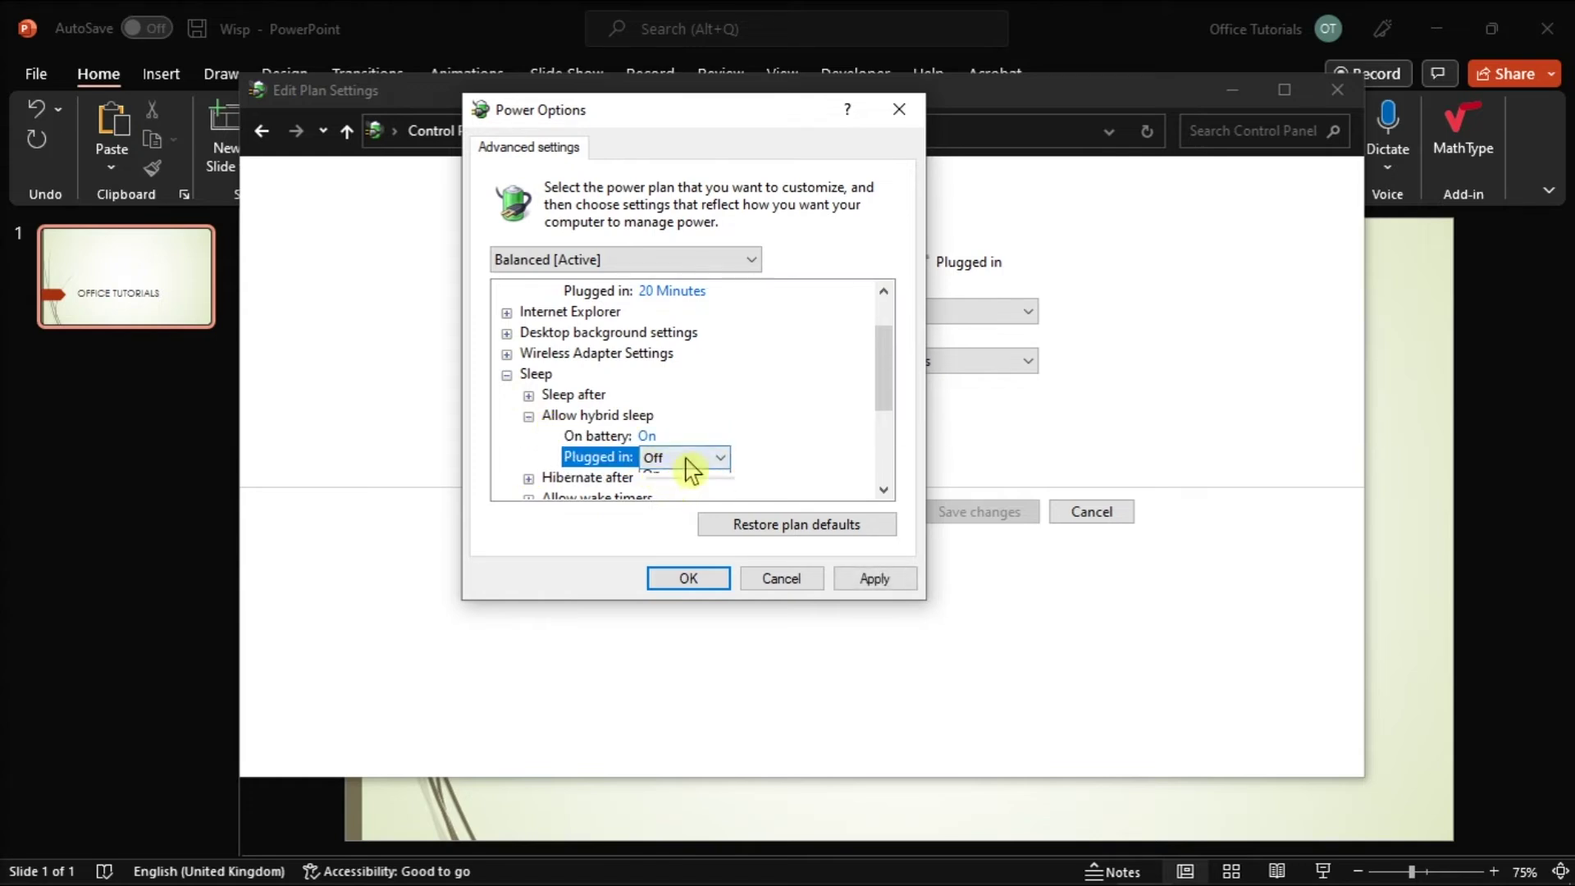
pyautogui.click(691, 461)
pyautogui.click(685, 487)
# Step: Set Hibernate after on battery to 1000 minutes, then apply and close Power Options
pyautogui.scroll(-2, 689, 482)
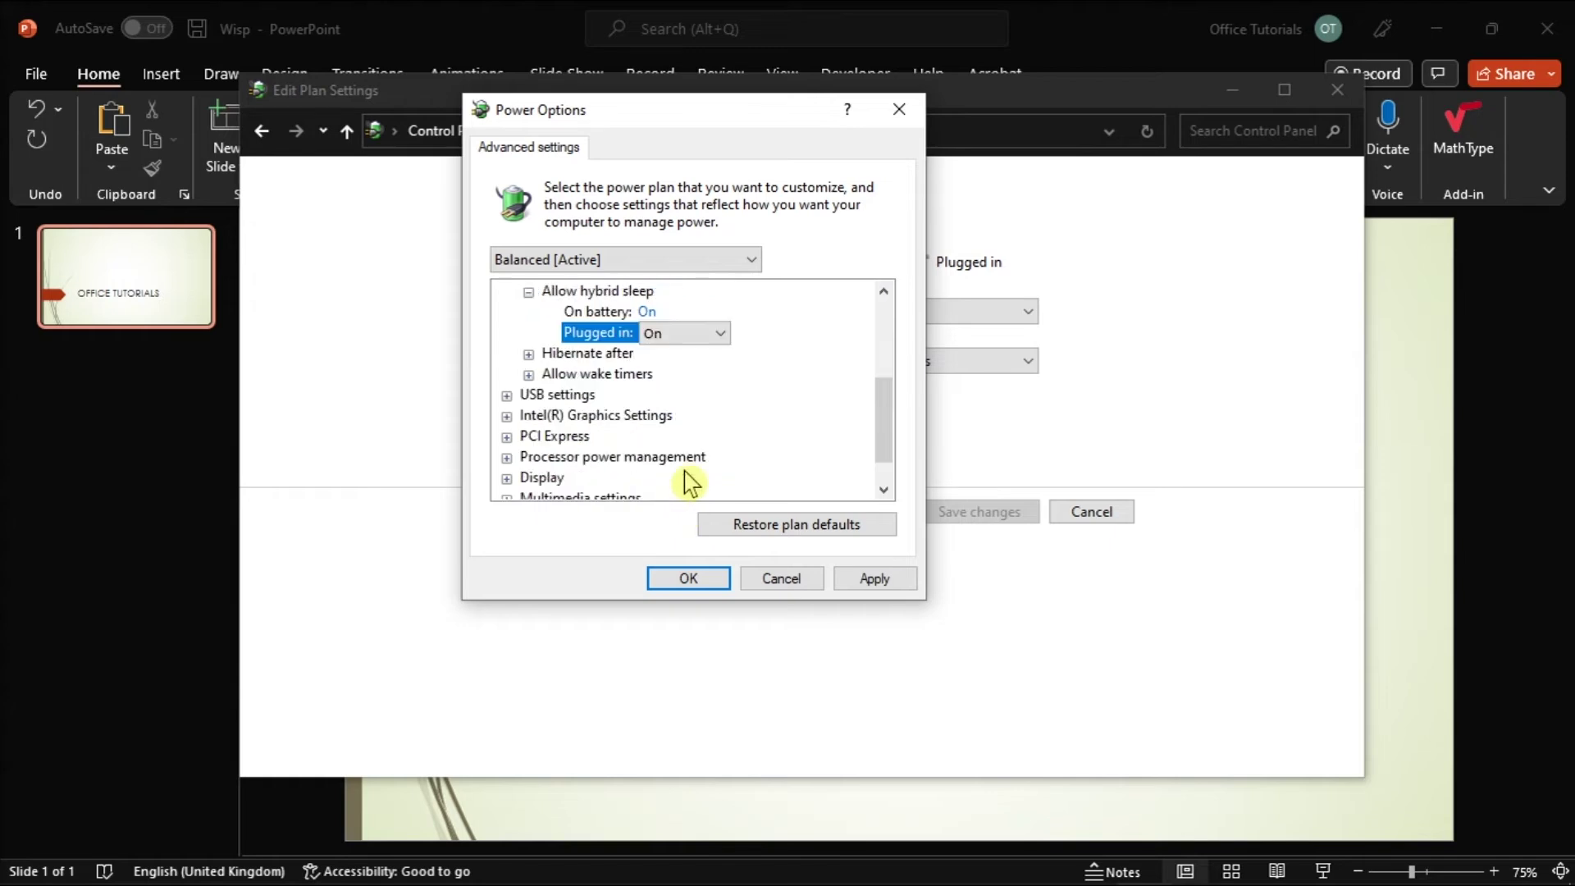
pyautogui.click(529, 355)
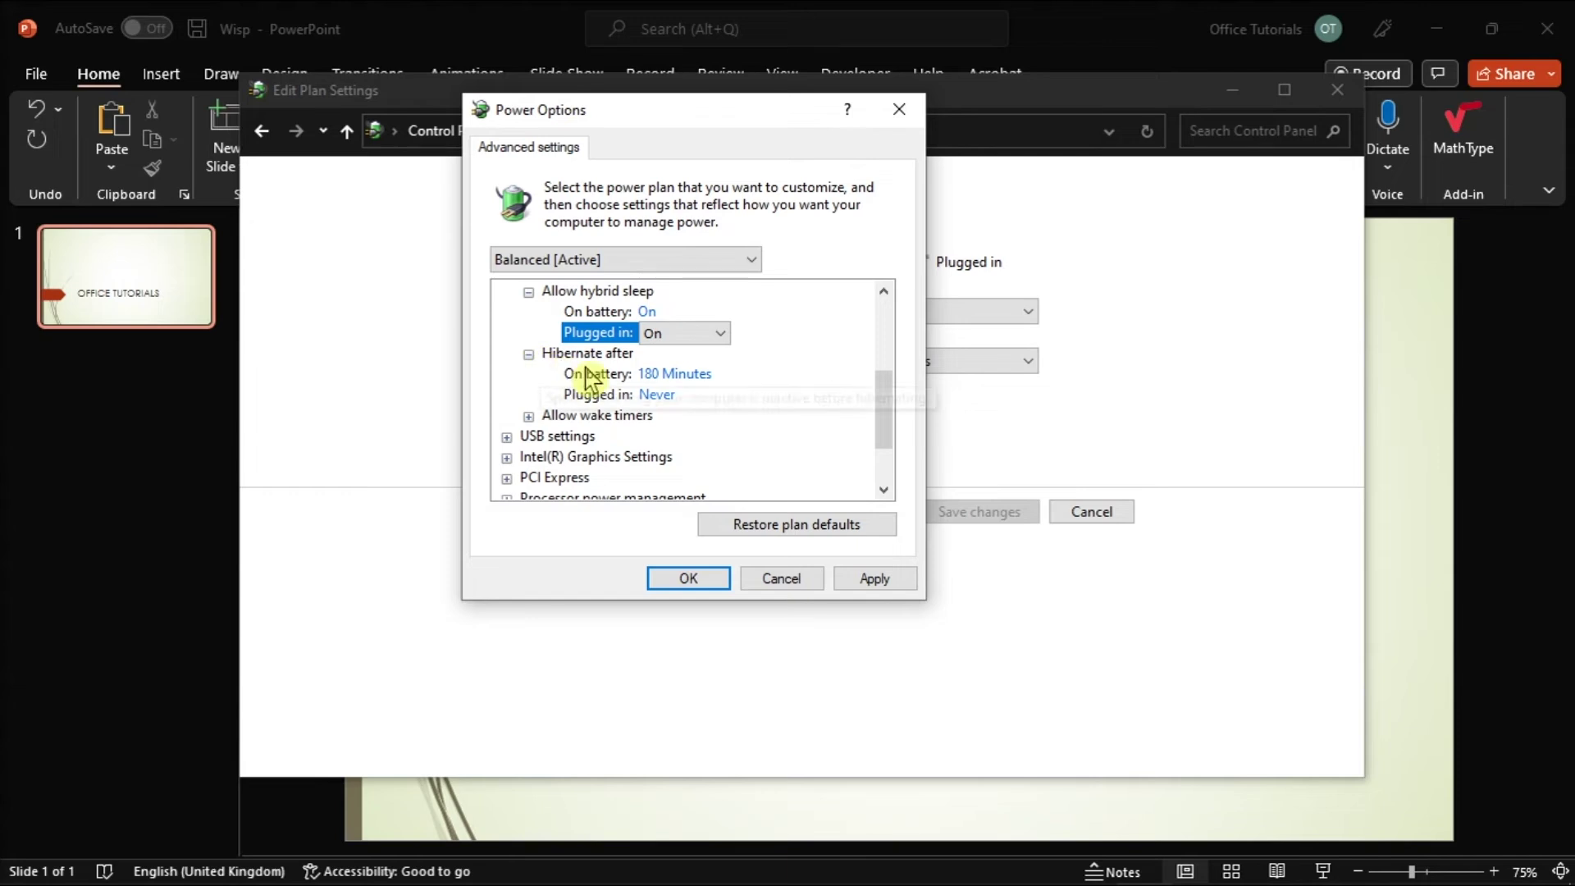
pyautogui.click(657, 376)
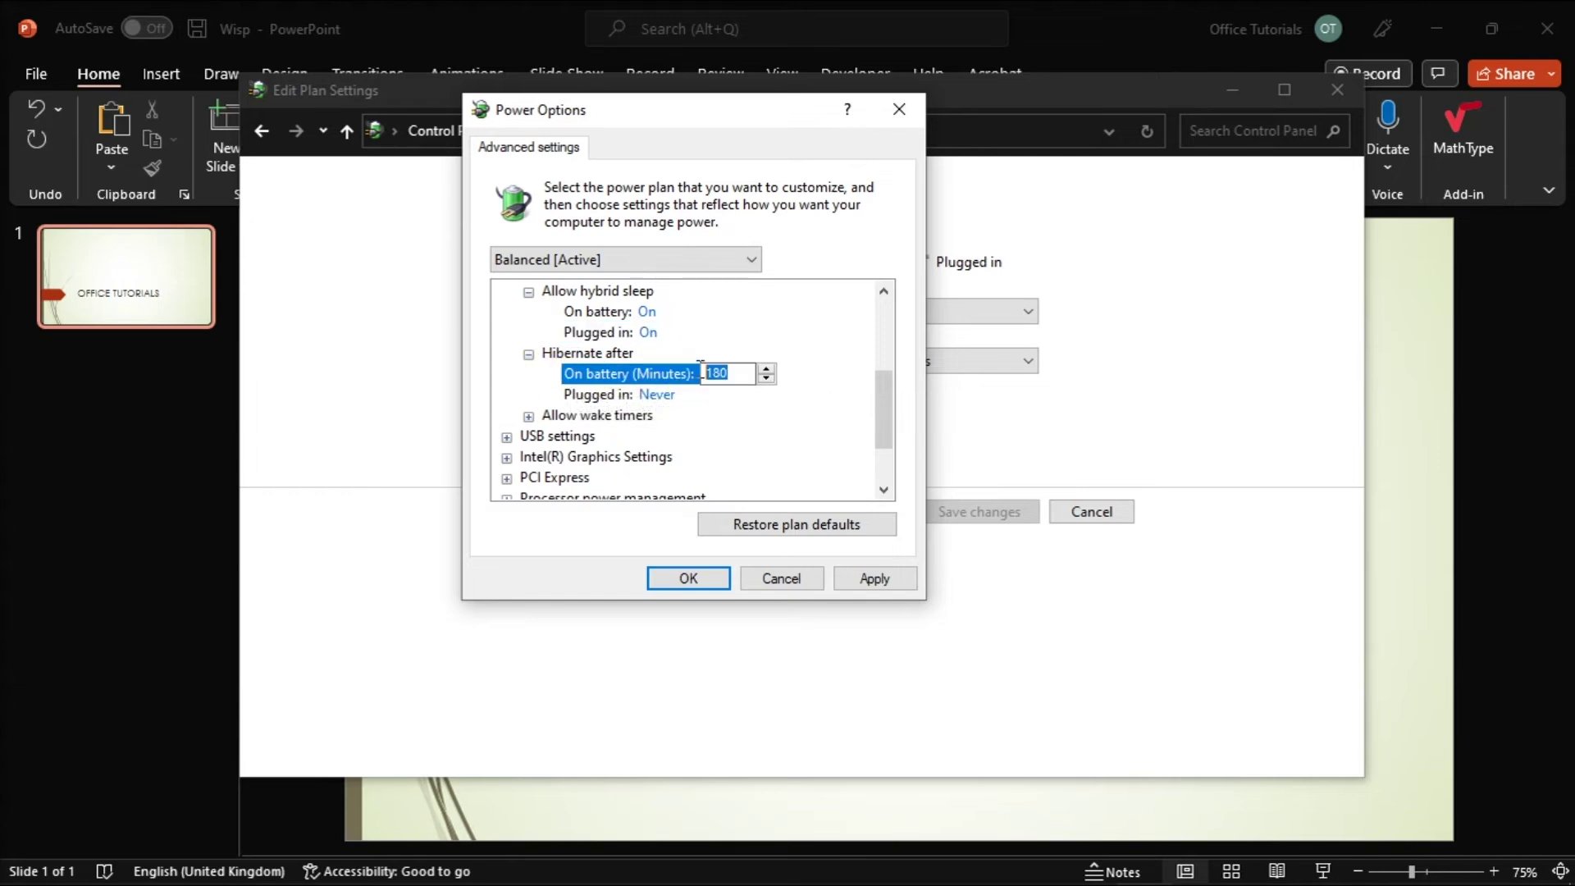
pyautogui.write('10')
pyautogui.click(873, 581)
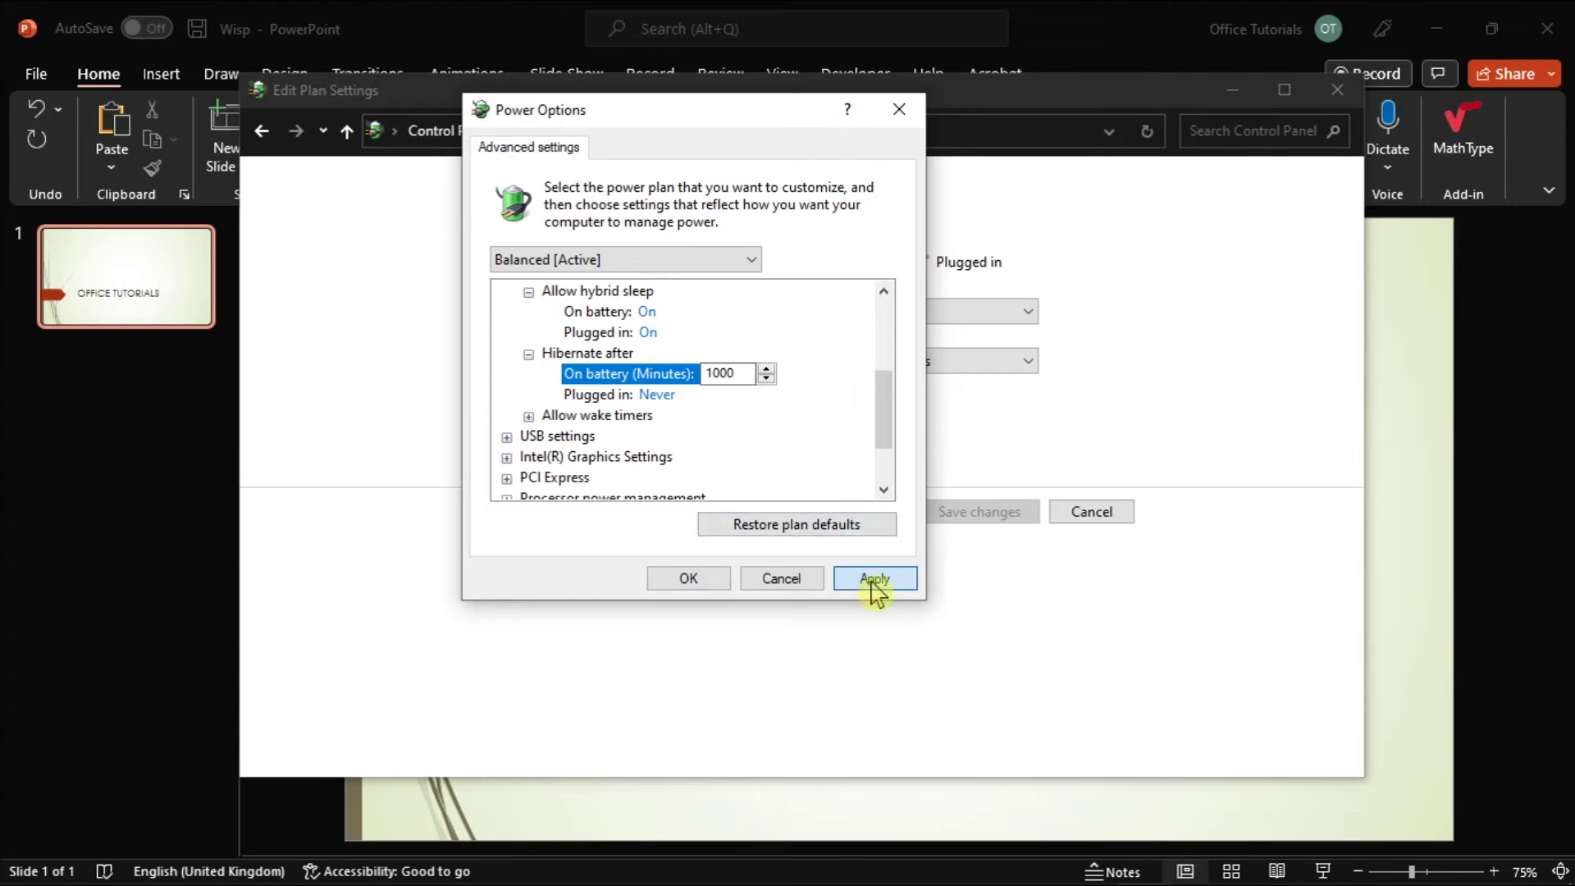
pyautogui.click(693, 580)
pyautogui.click(1479, 547)
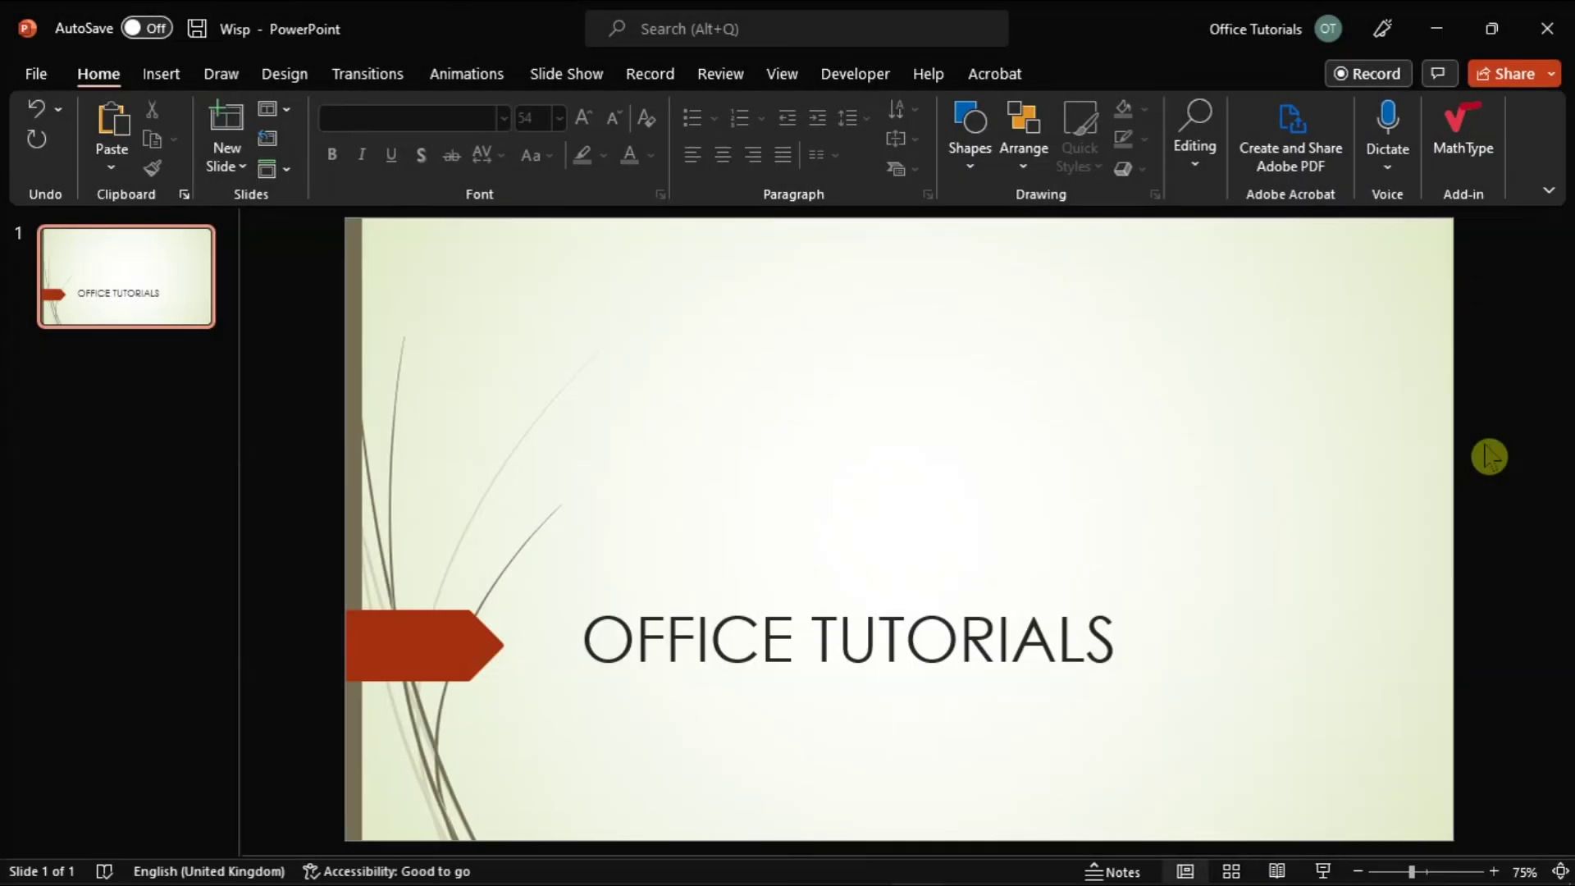
# Step: Search Start for 'apps and features' and open the Apps & features page
pyautogui.press('super')
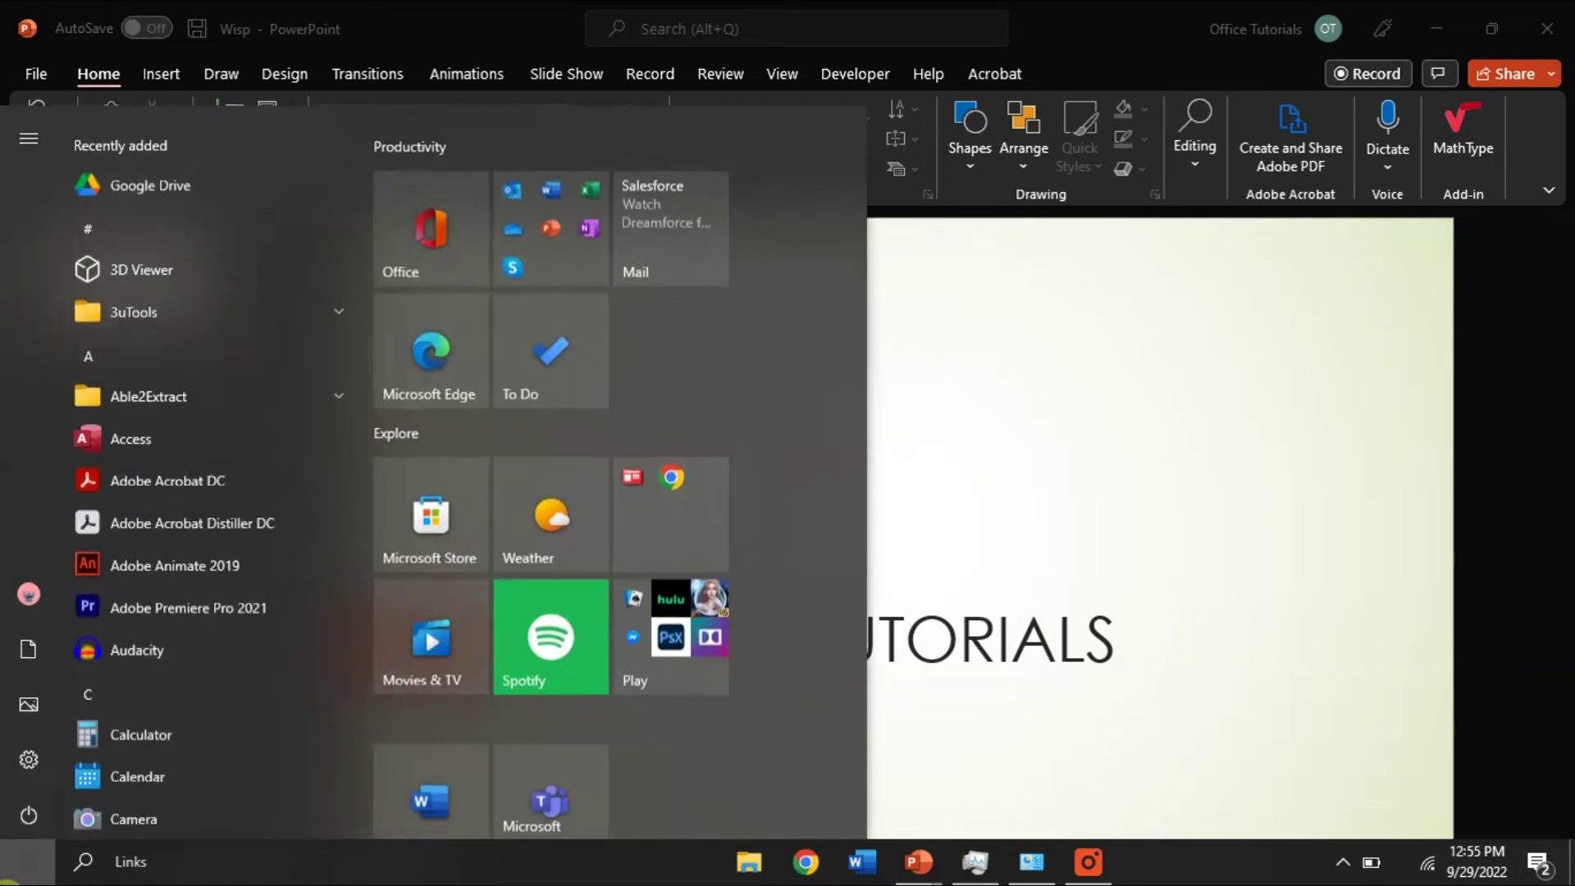
pyautogui.write('APPS AND F')
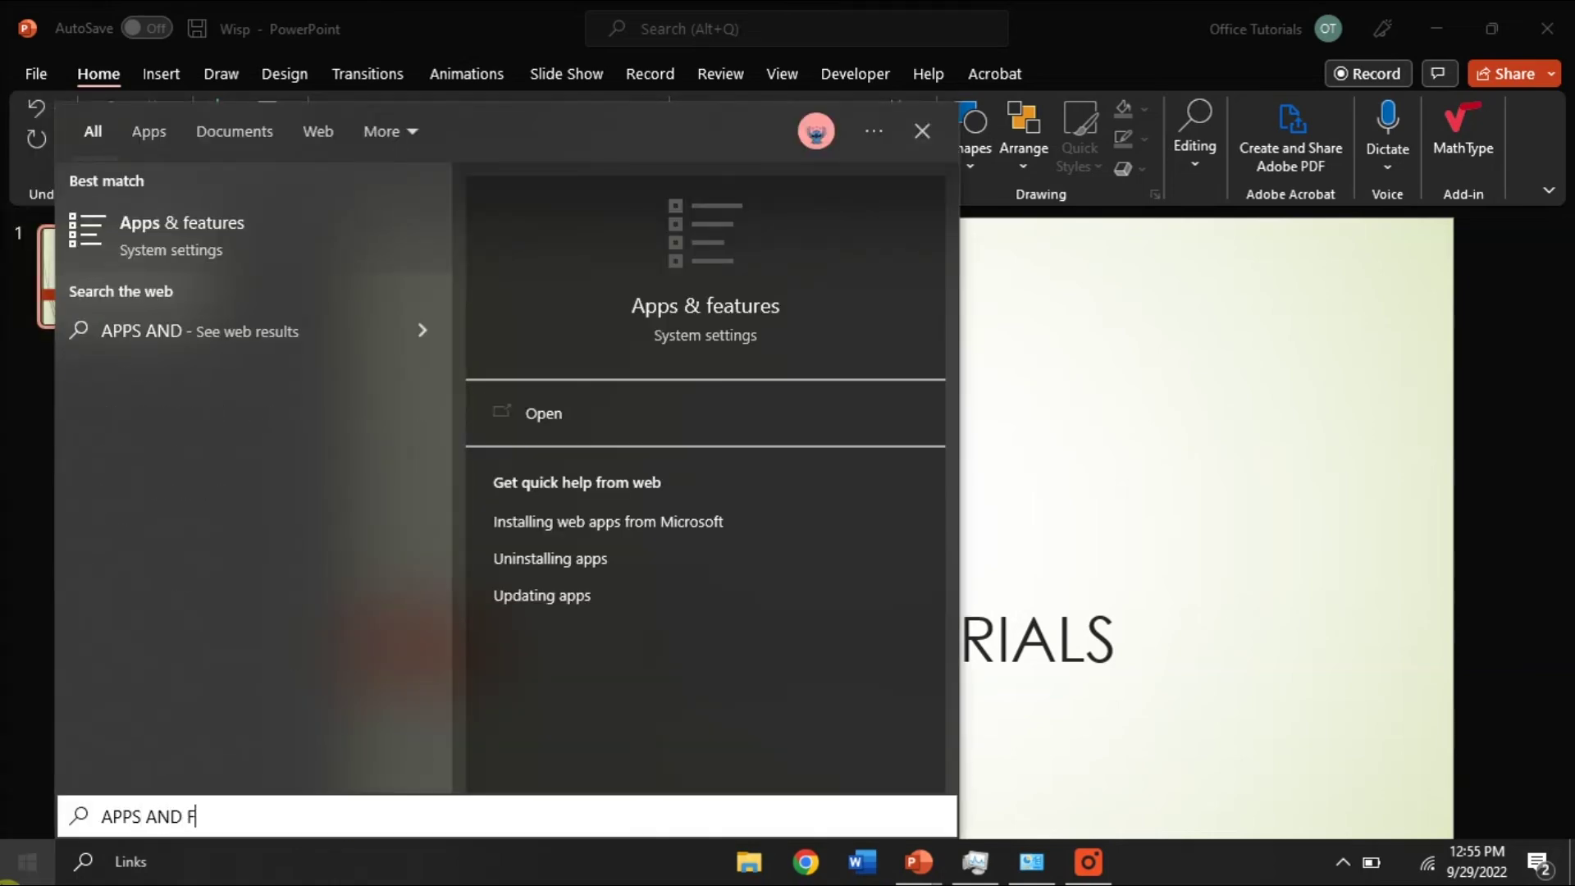
pyautogui.write('EATURES')
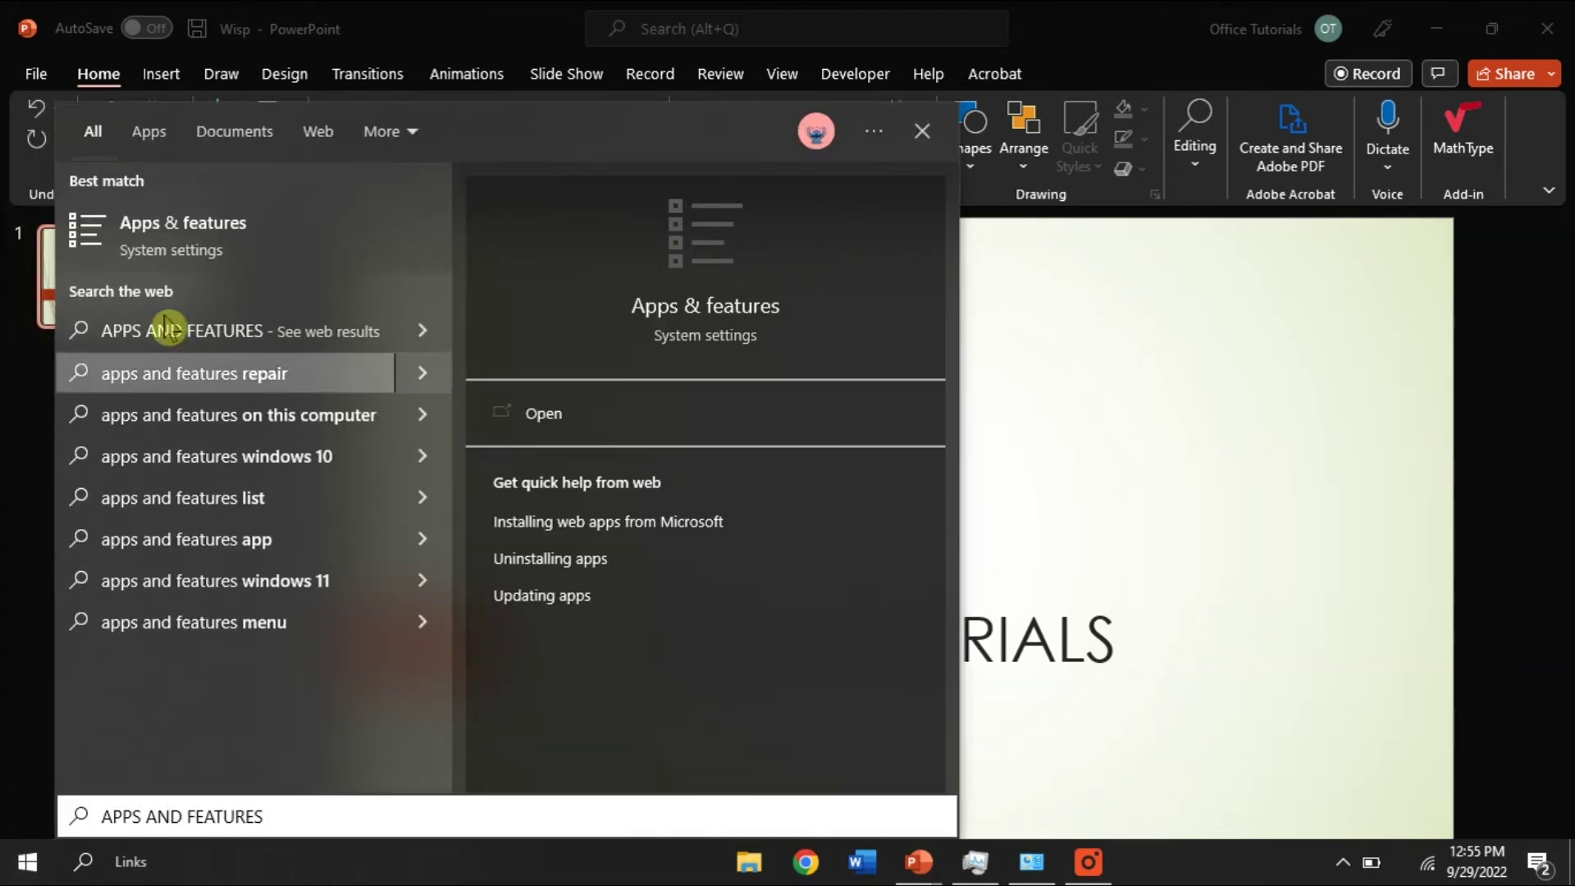
pyautogui.click(211, 254)
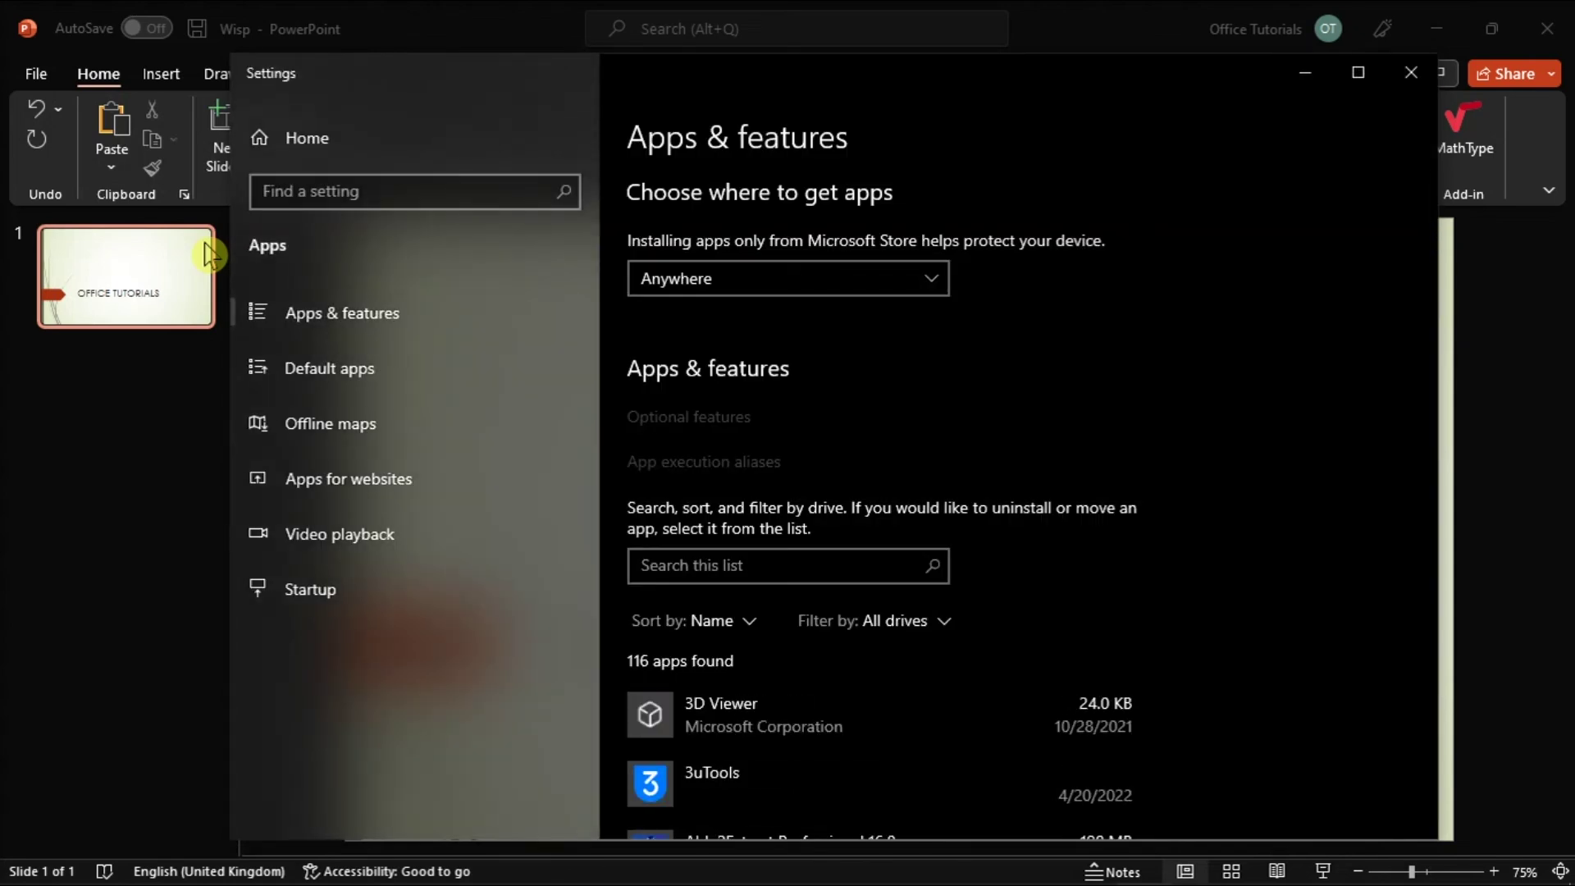
# Step: Modify Microsoft 365 Apps for enterprise and choose Online Repair
pyautogui.scroll(-10, 1021, 549)
pyautogui.scroll(-15, 1024, 558)
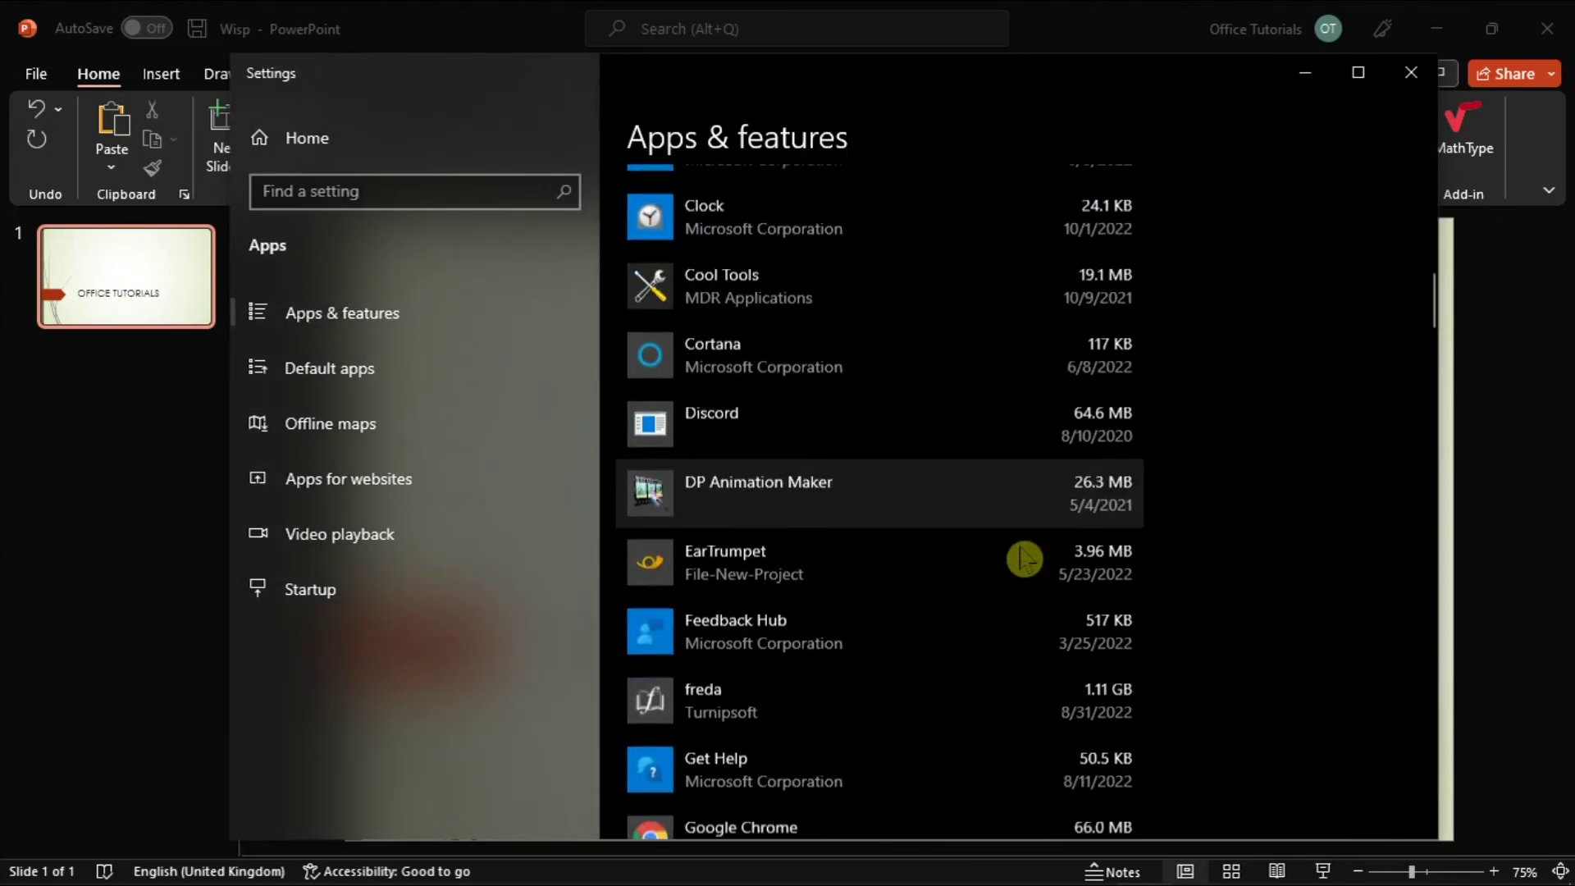
pyautogui.scroll(-3, 1023, 559)
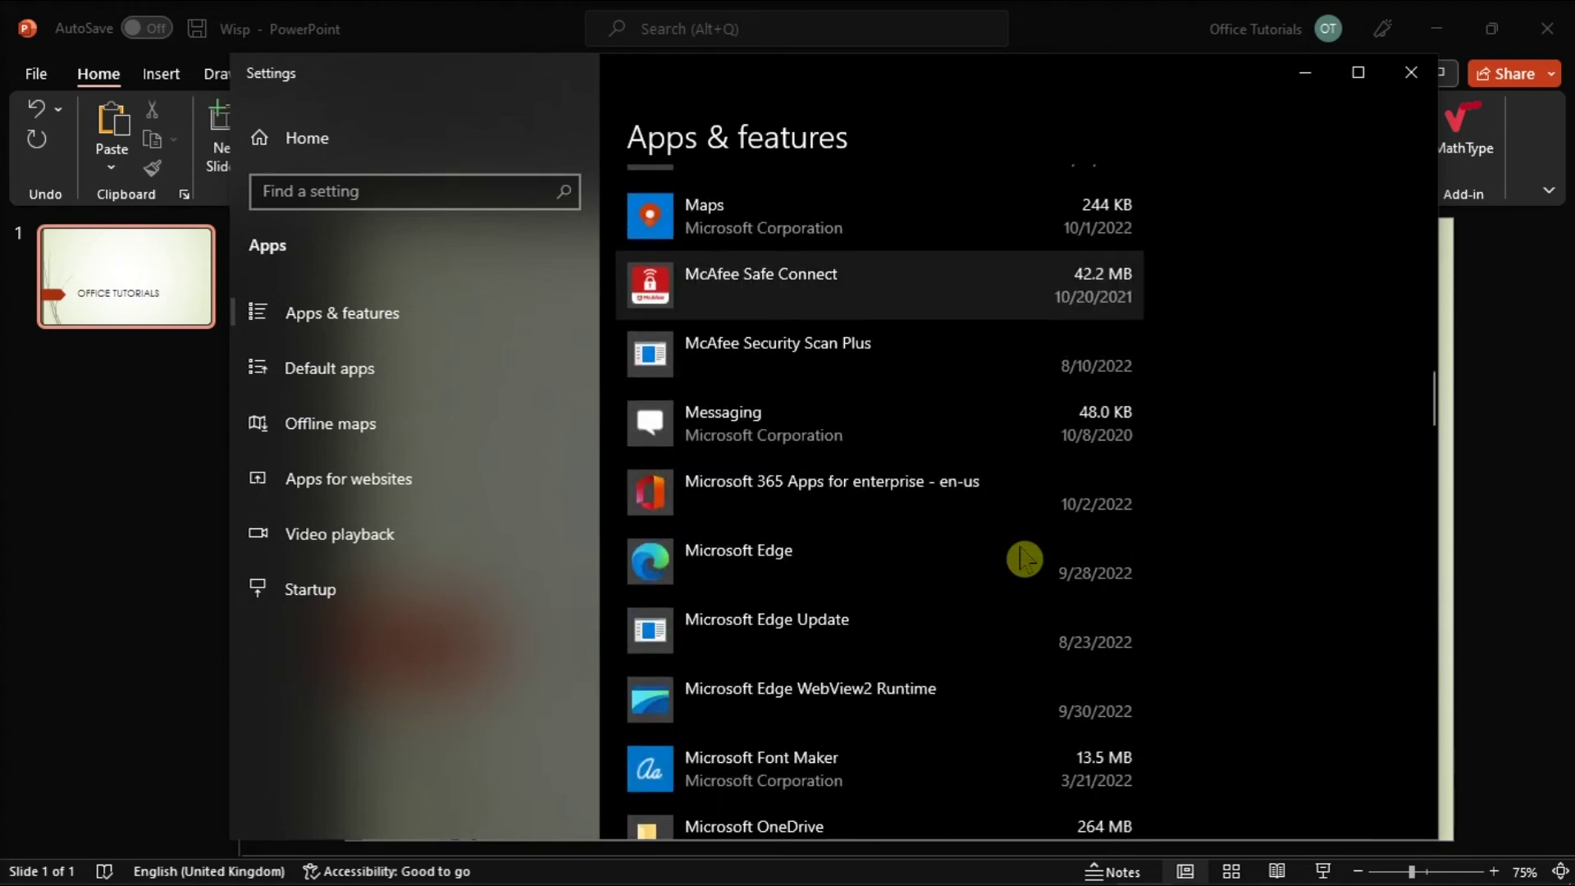
pyautogui.click(974, 509)
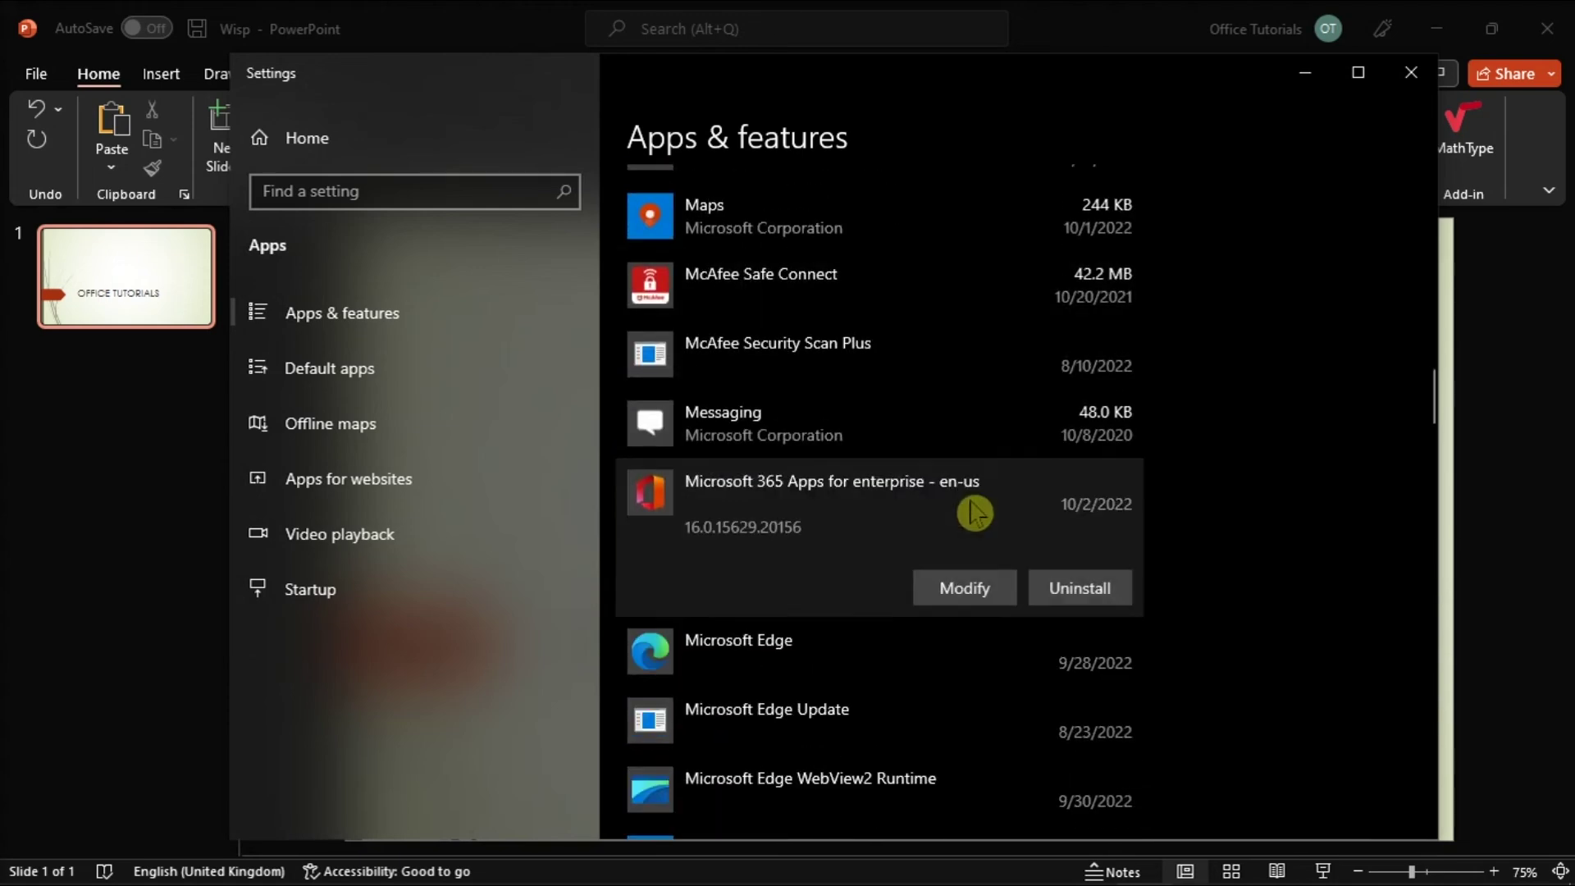
pyautogui.click(976, 589)
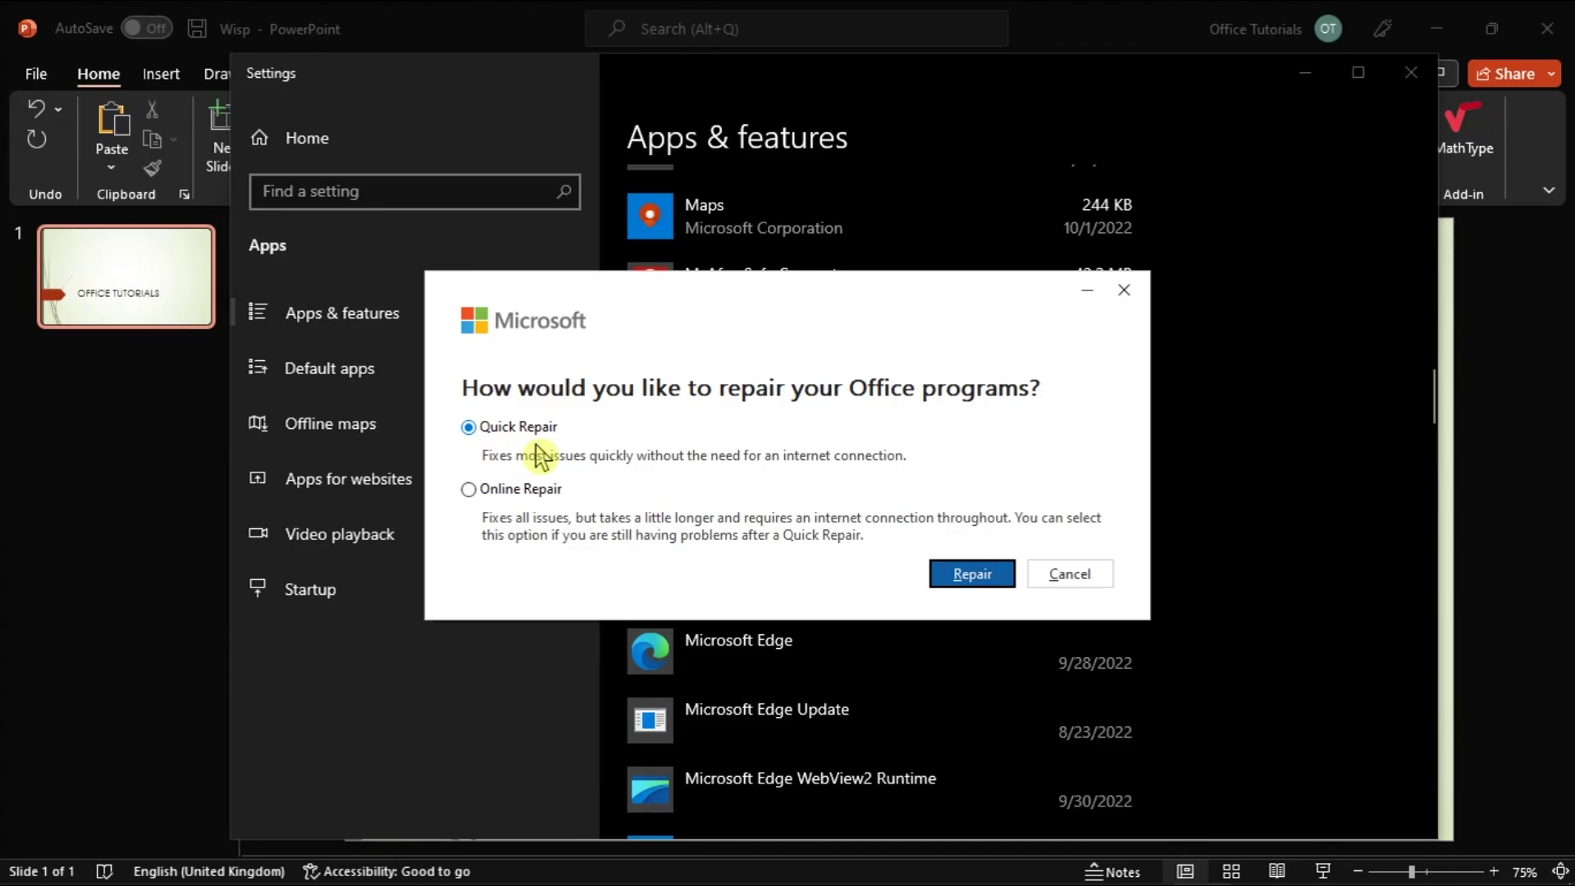
pyautogui.click(515, 490)
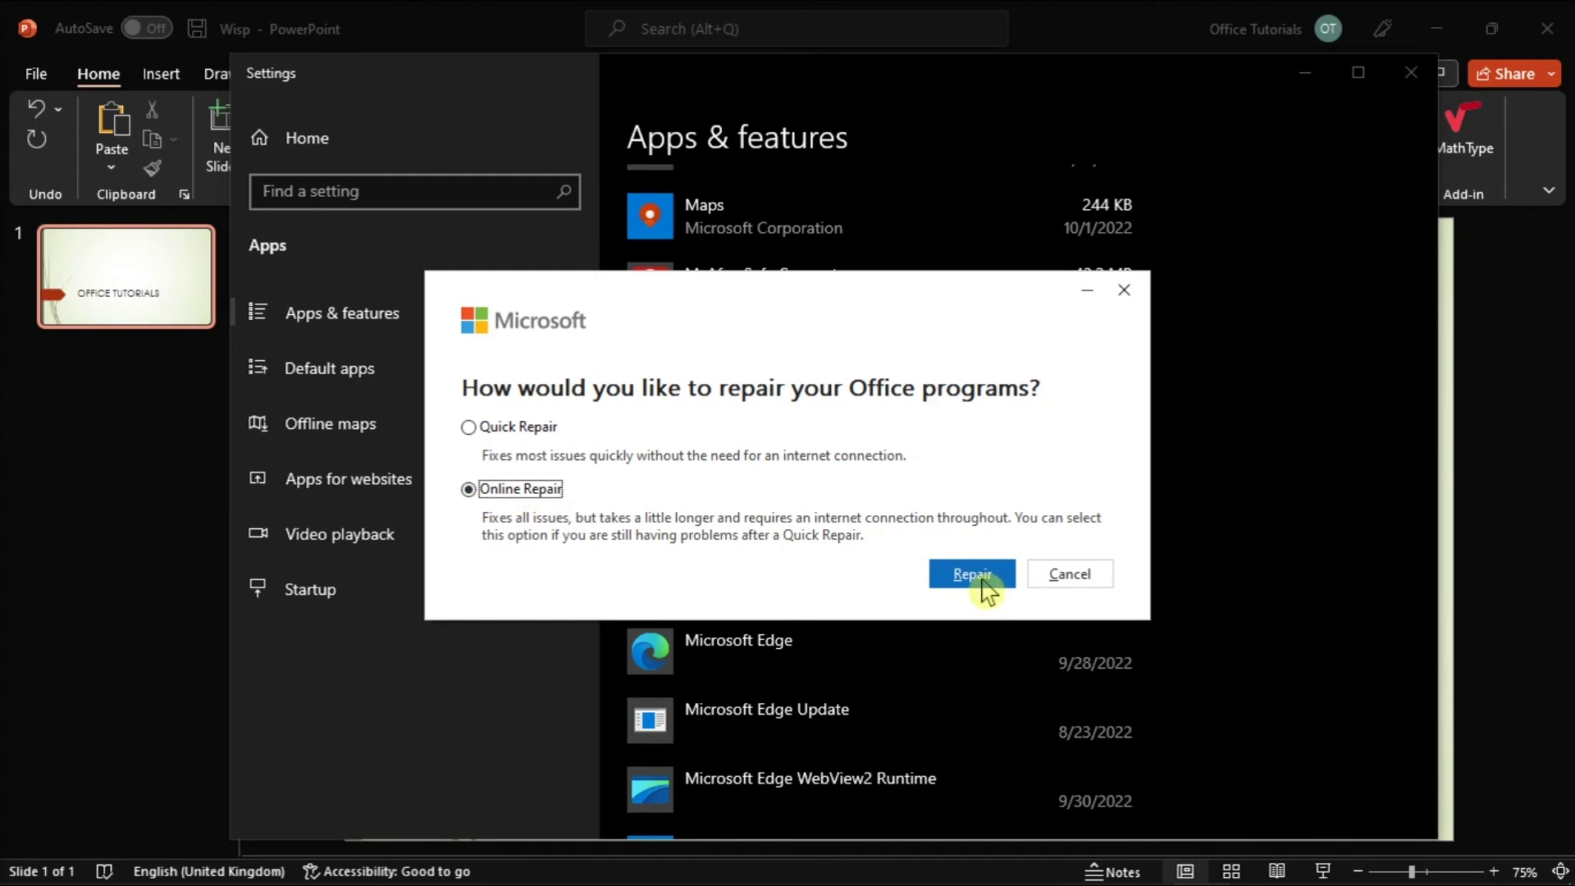
# Step: Return to the OFFICE TUTORIALS presentation in PowerPoint
pyautogui.click(1508, 577)
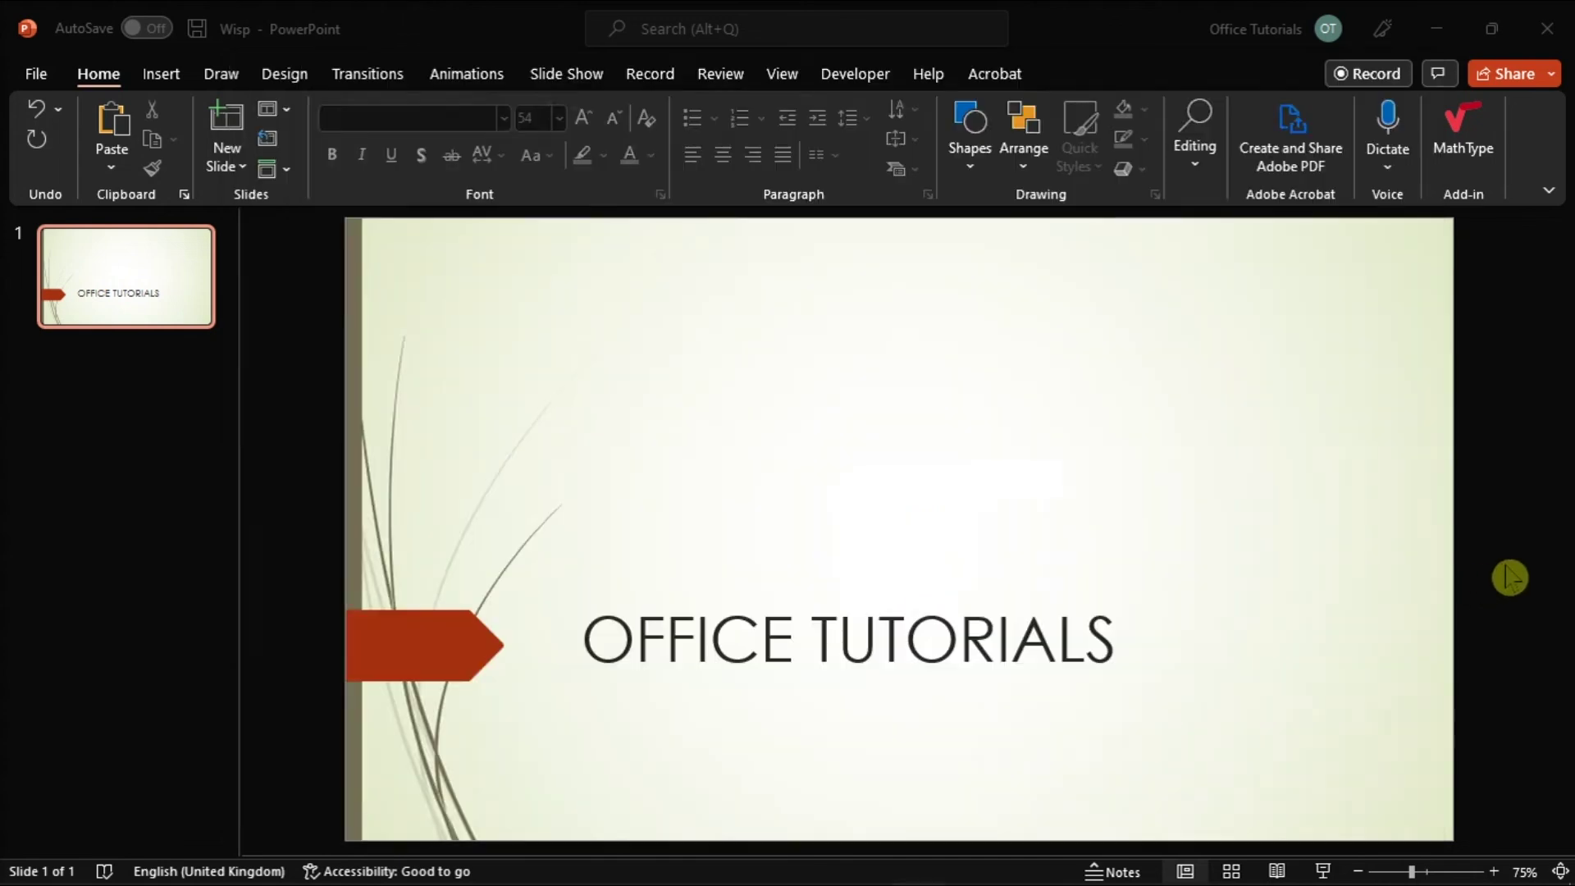